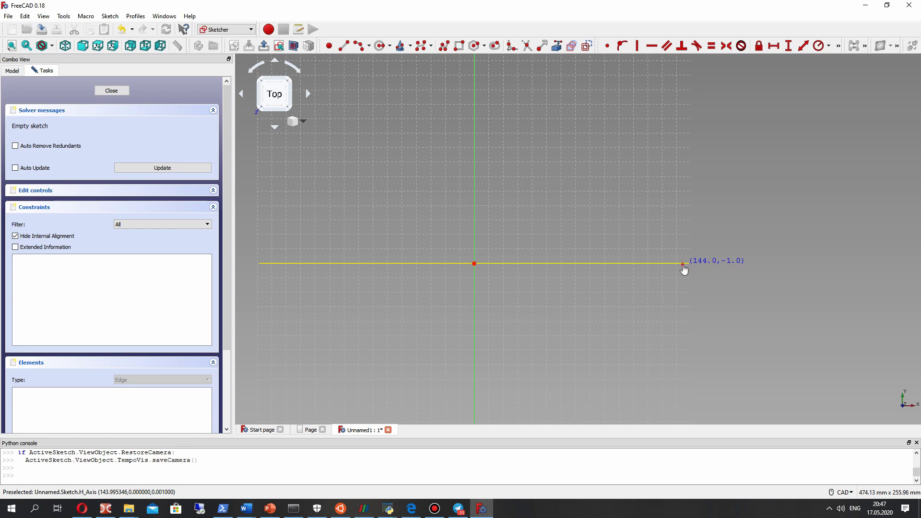
Step: Draw a vertical line upward from the horizontal axis to the right of the origin and stretch it to about 87.5 mm tall
left_click(683, 264)
left_click(684, 209)
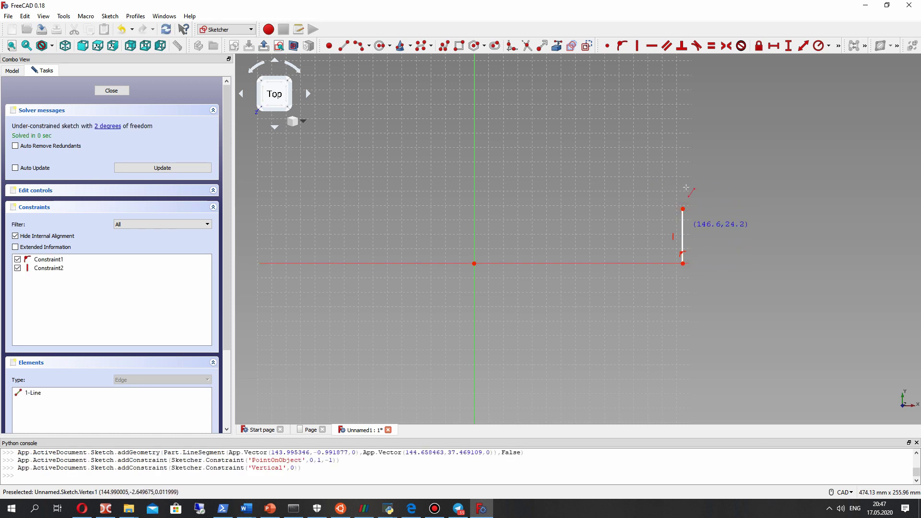
right_click(686, 263)
left_click_drag(683, 264, 705, 257)
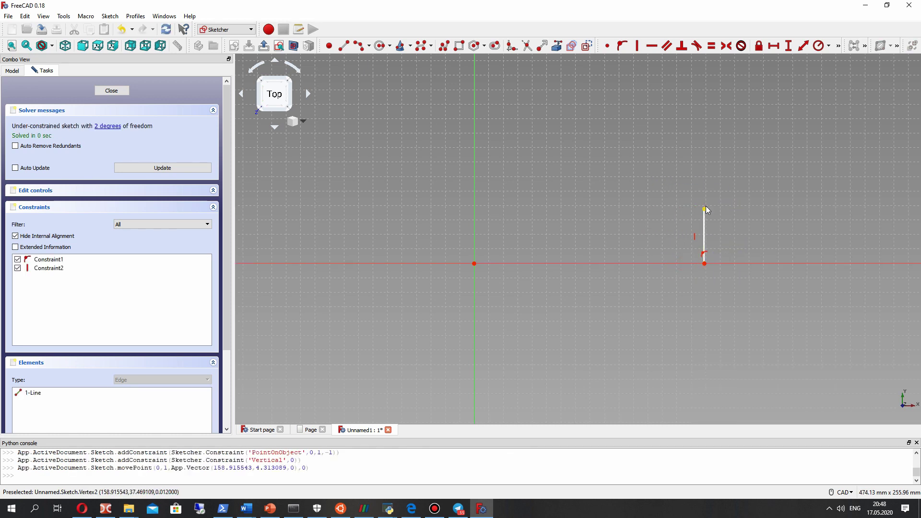
left_click_drag(704, 209, 728, 136)
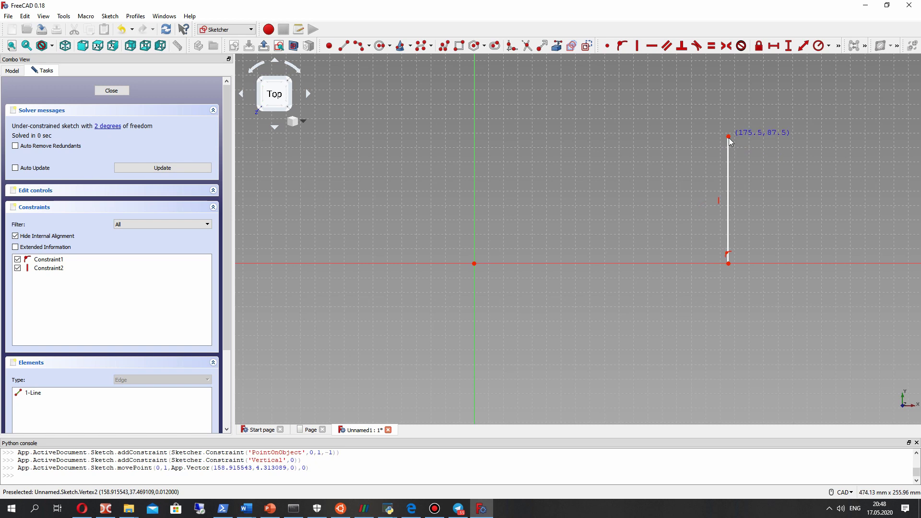
Step: Constrain the line's lower endpoint 120 mm horizontally from the origin and place the dimension below the horizontal axis
left_click(728, 263)
left_click(473, 264)
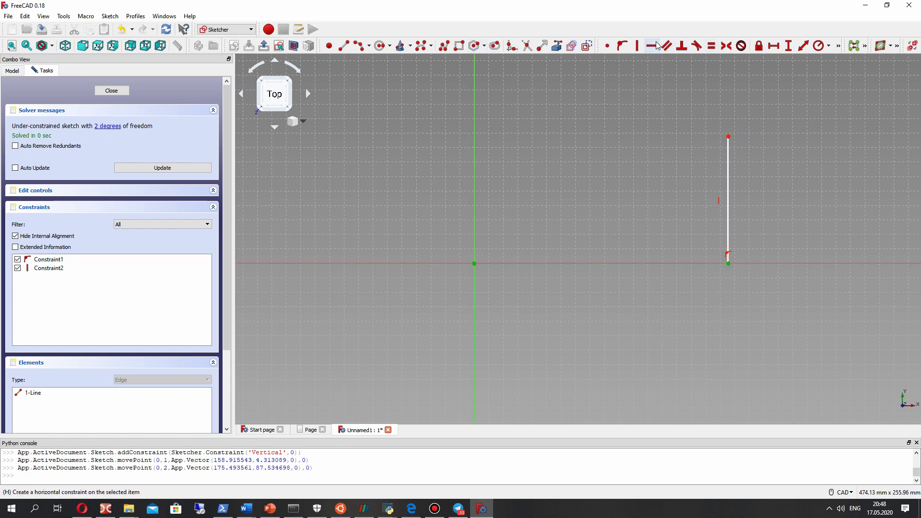
left_click(773, 46)
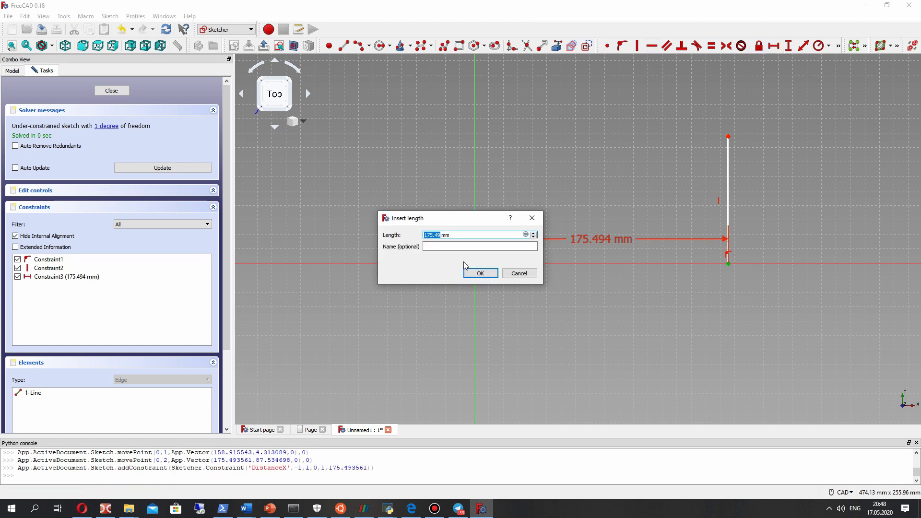
type("120")
key("Return")
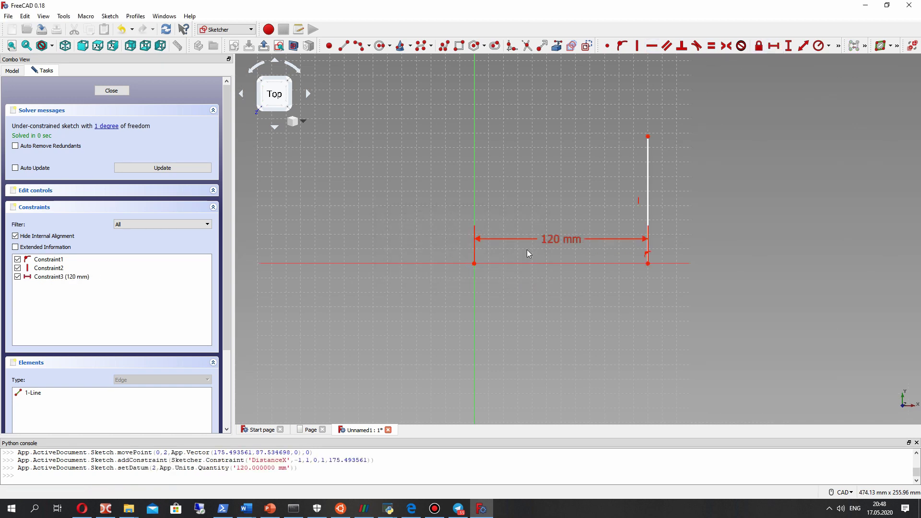
left_click_drag(552, 239, 564, 283)
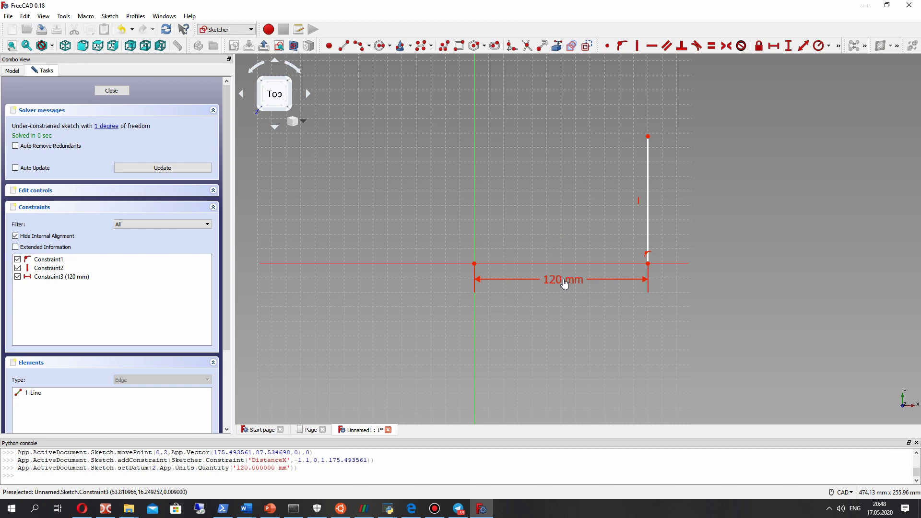
Step: Draw a short line along the vertical axis above the origin and extend it to about 20 mm long
scroll(493, 213, "up", 2)
left_click(637, 46)
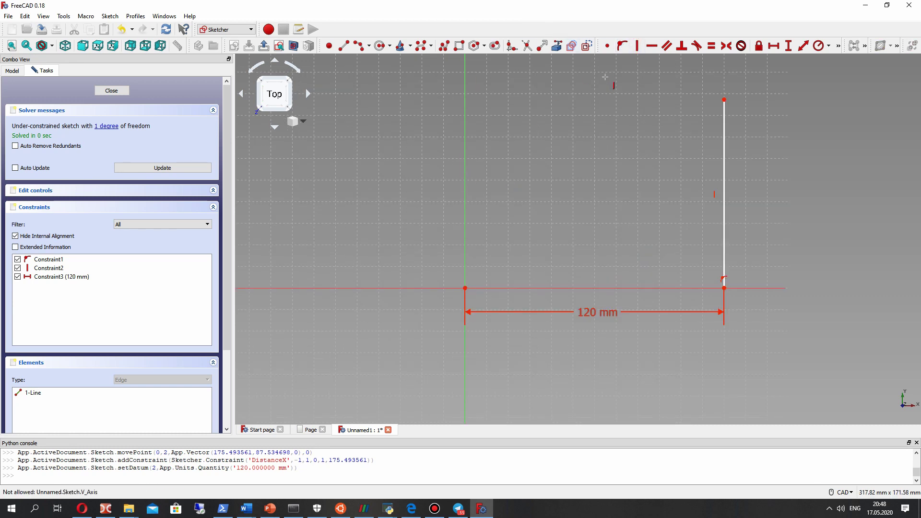
left_click(343, 46)
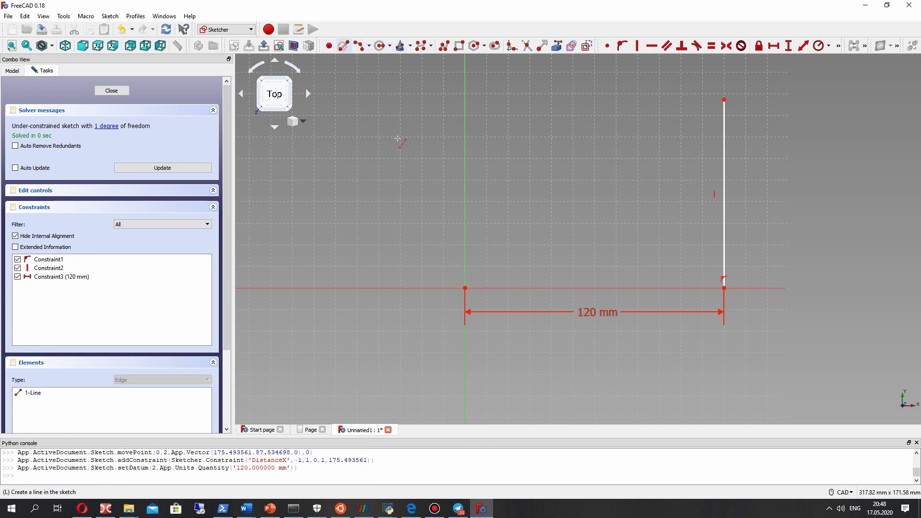
left_click(465, 180)
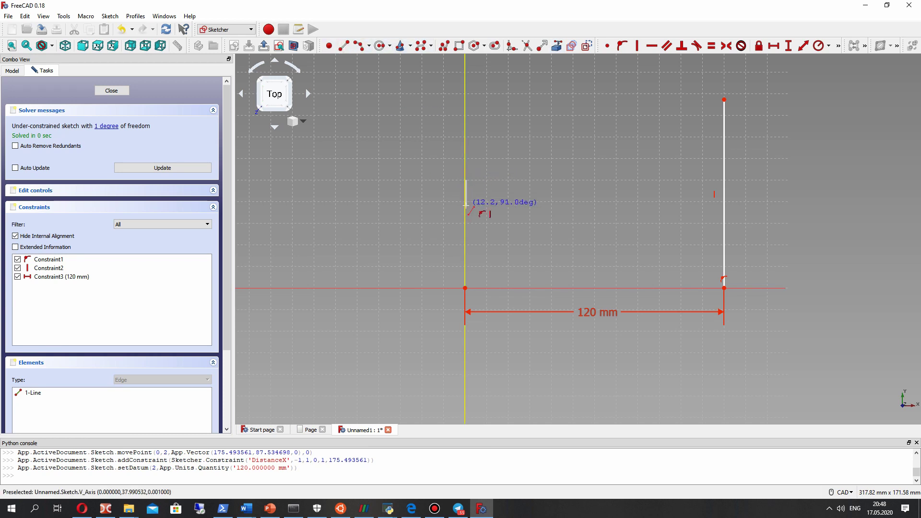
left_click(465, 206)
right_click(464, 214)
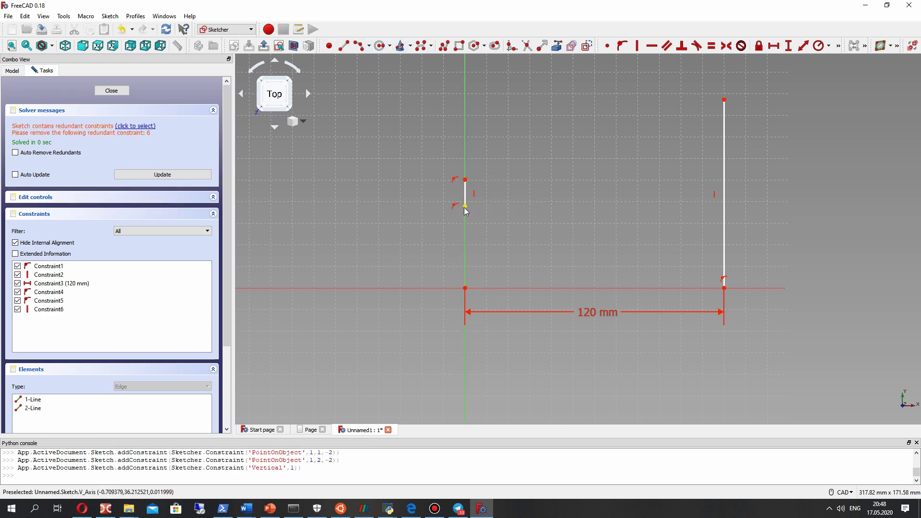
left_click_drag(465, 207, 464, 224)
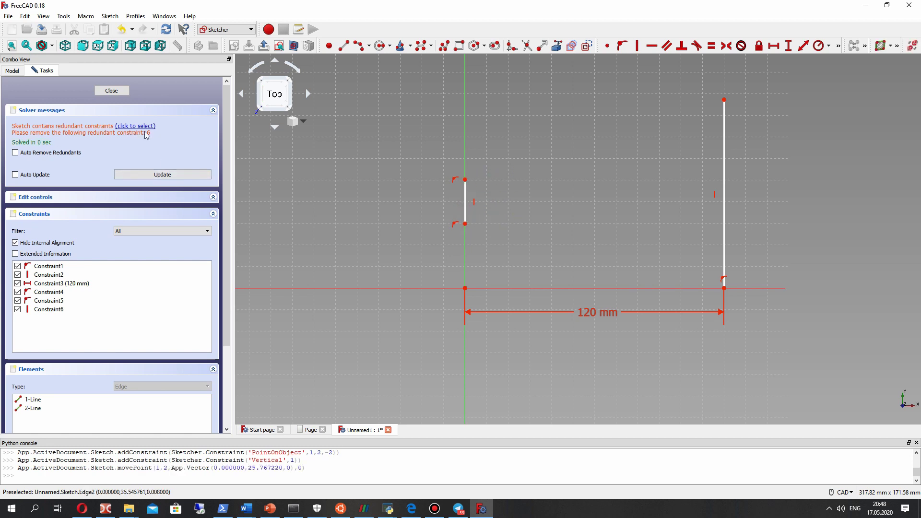
Step: Delete the redundant vertical constraint from the short line and shorten the line to about 11 mm
left_click(474, 201)
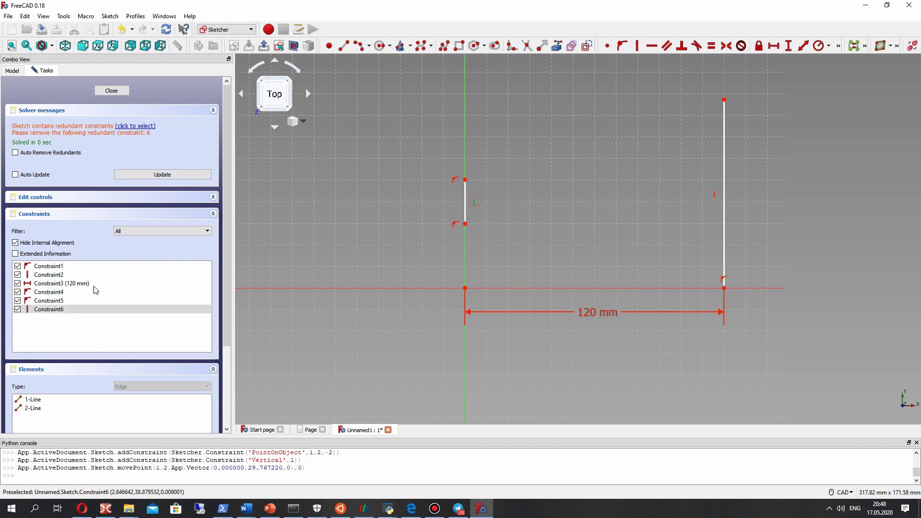
right_click(51, 312)
left_click(76, 401)
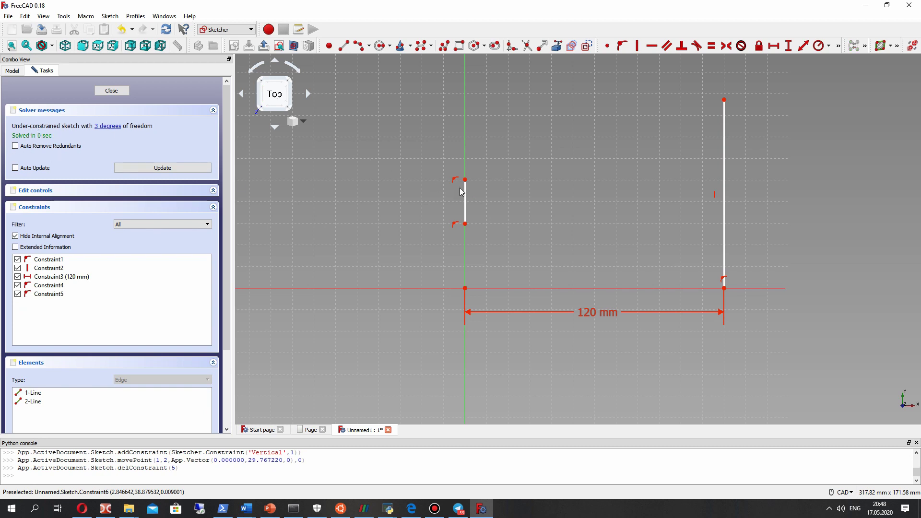
left_click_drag(465, 179, 465, 178)
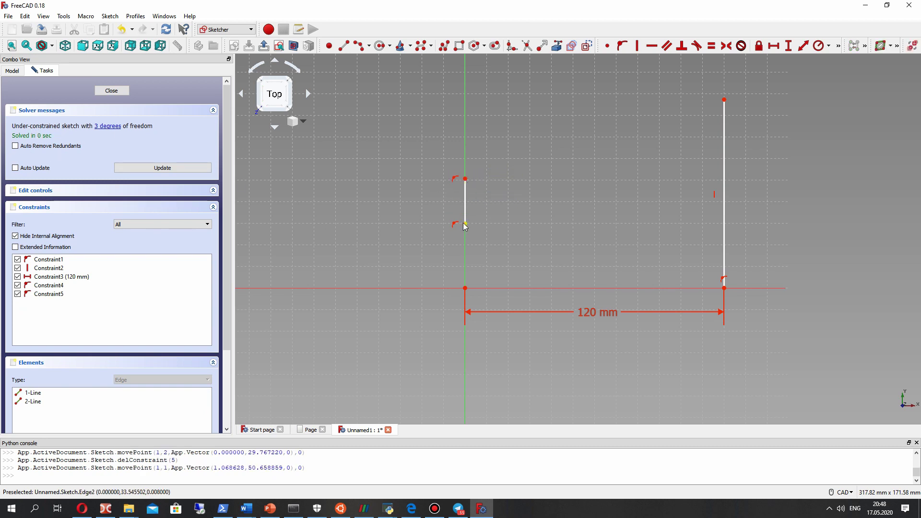
left_click_drag(465, 225, 464, 201)
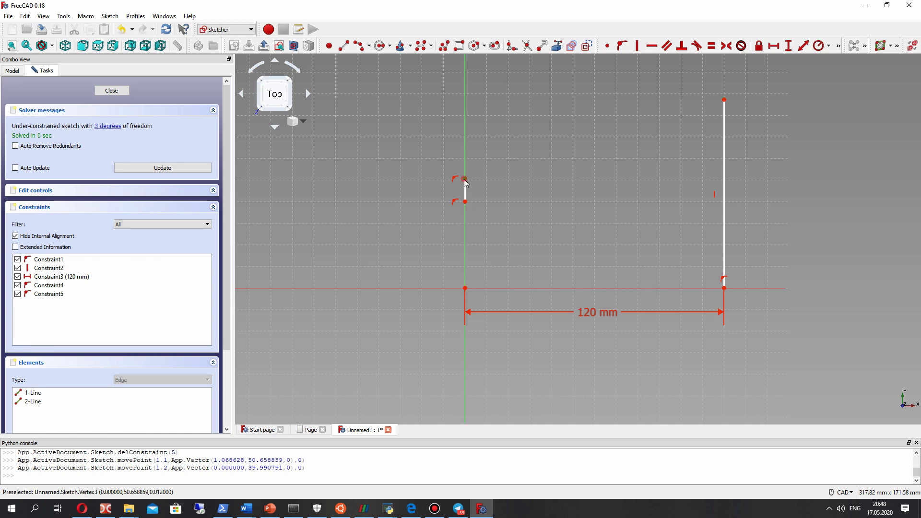
Step: Constrain the short line's upper endpoint 54 mm vertically above the origin
left_click(464, 179)
left_click(464, 288)
left_click(789, 47)
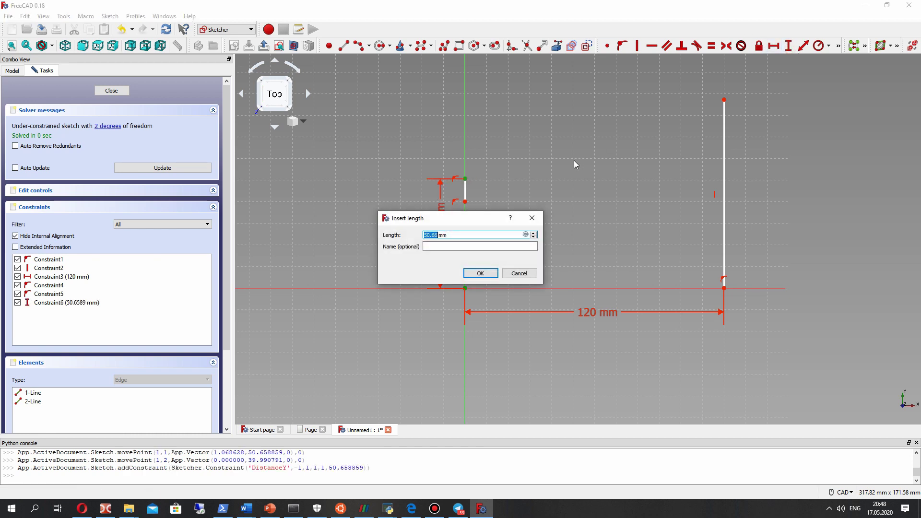
key("Return")
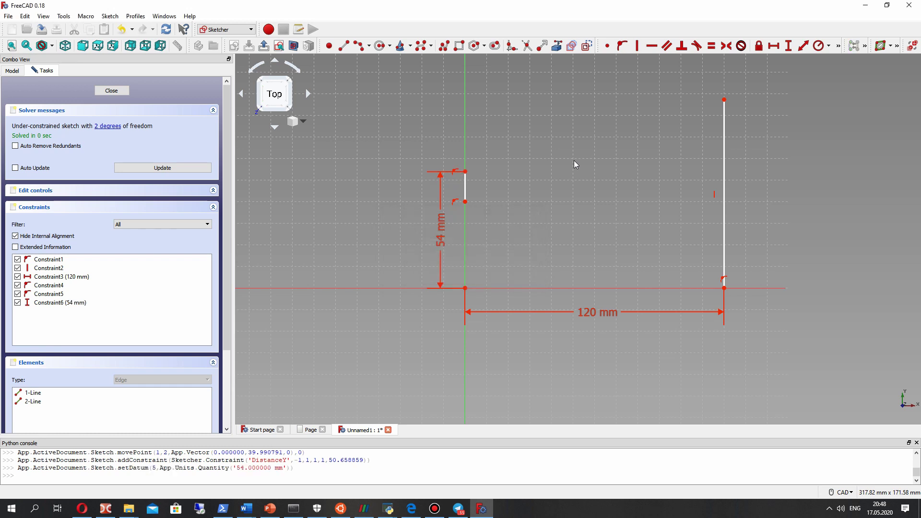
Step: Set the vertical distance between the short line's dimensioned endpoint and the origin to 27 mm
double_click(443, 235)
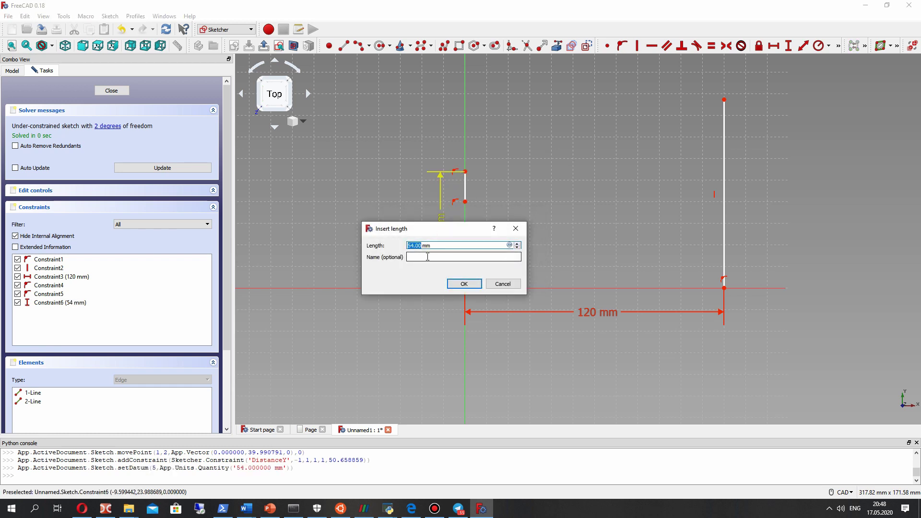
left_click(502, 284)
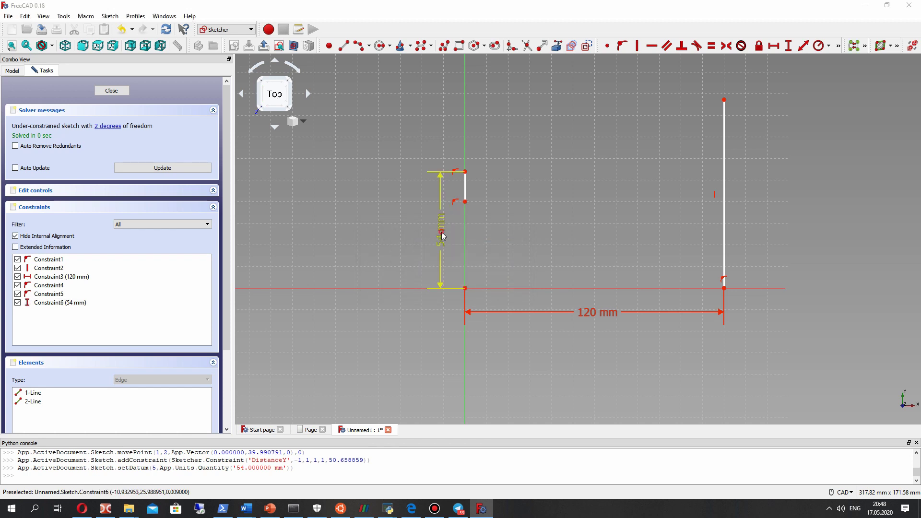
double_click(441, 233)
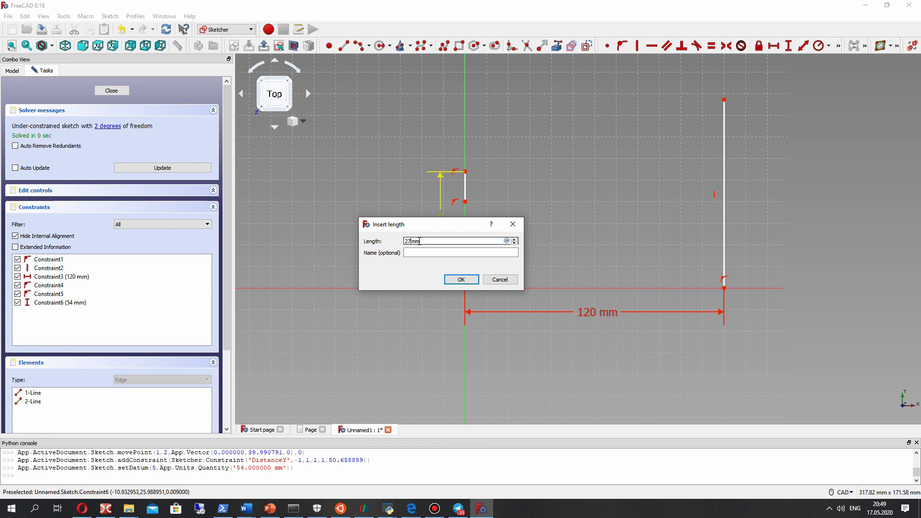
key("Return")
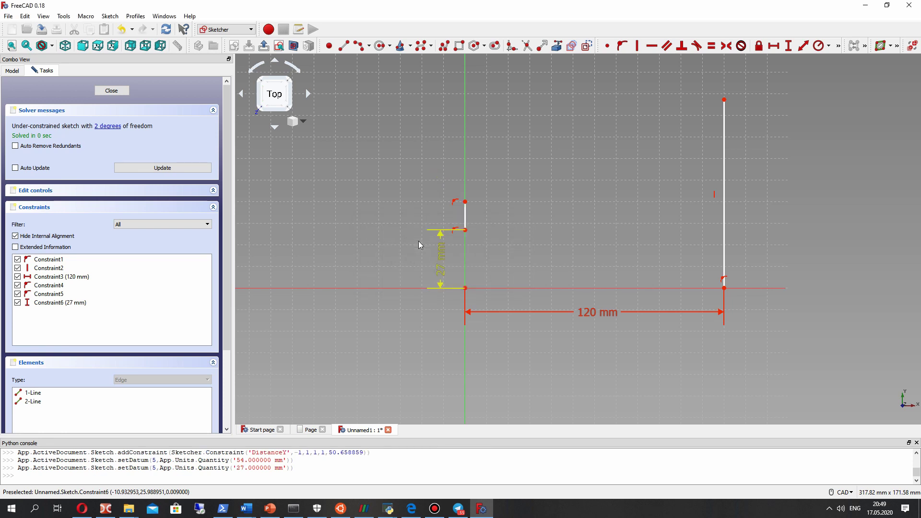
Step: Move the short line's free endpoint below the dimensioned one and constrain it 25 mm vertically from the origin
left_click_drag(464, 201, 466, 242)
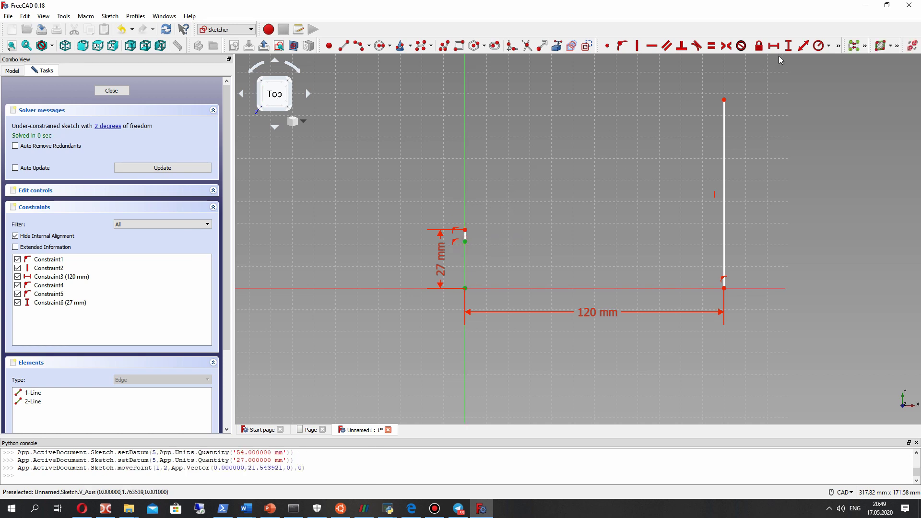
left_click(788, 47)
type("25")
key("Return")
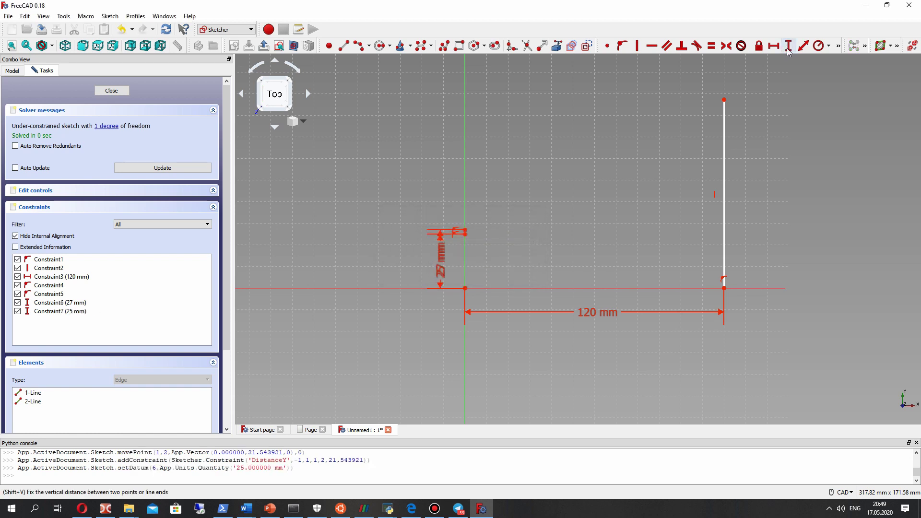
Step: Separate the overlapping vertical dimensions by moving the 27 mm dimension outward past the 25 mm one
scroll(493, 228, "up", 3)
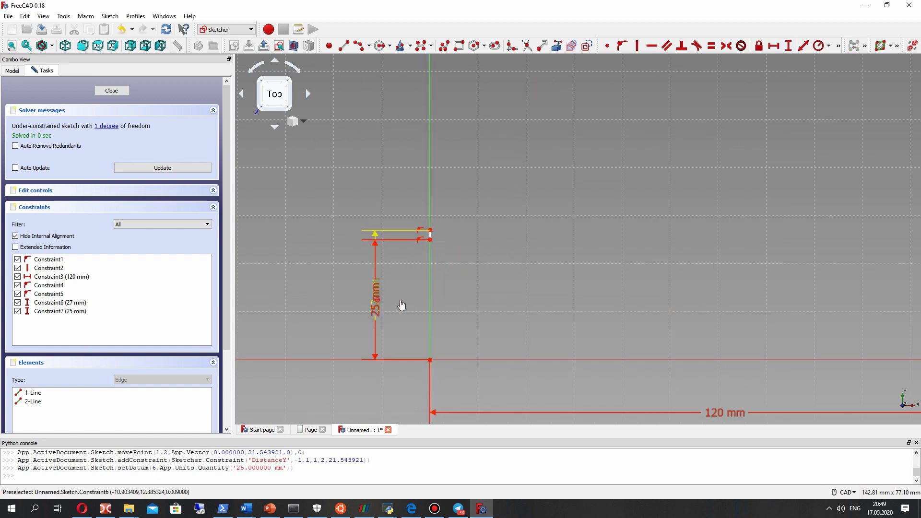
left_click_drag(402, 305, 358, 302)
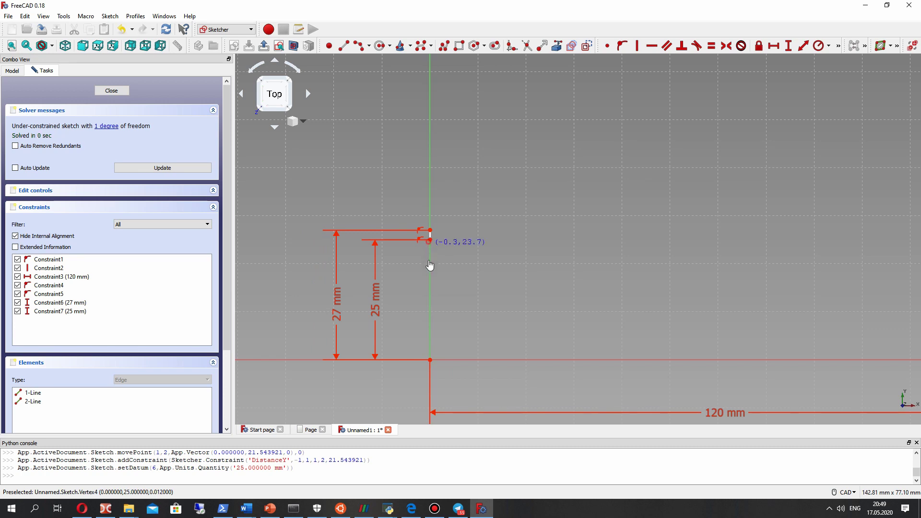
left_click_drag(429, 261, 439, 257)
Step: Draw a shallow three-point arc, radius about 385 mm, from the short line's lower endpoint to the tall vertical line, bulging upward
scroll(500, 279, "down", 6)
scroll(534, 293, "up", 2)
scroll(459, 261, "up", 2)
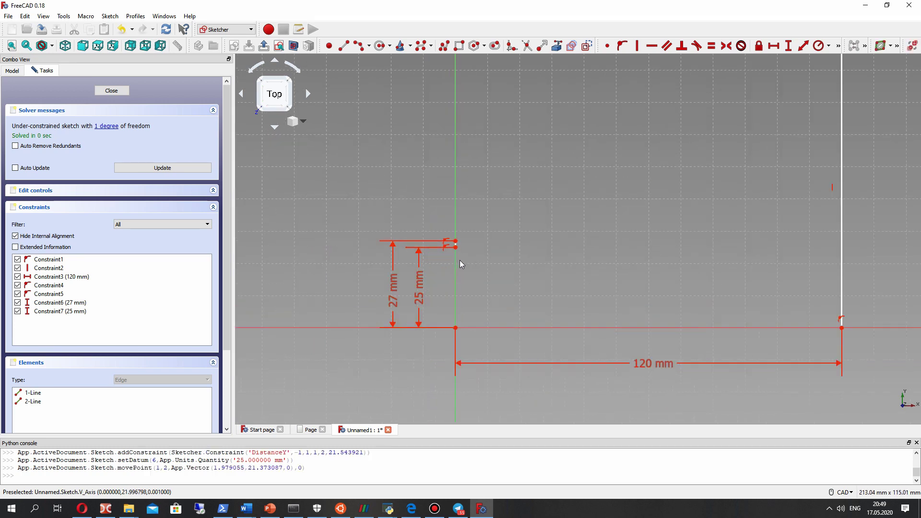
scroll(463, 257, "down", 2)
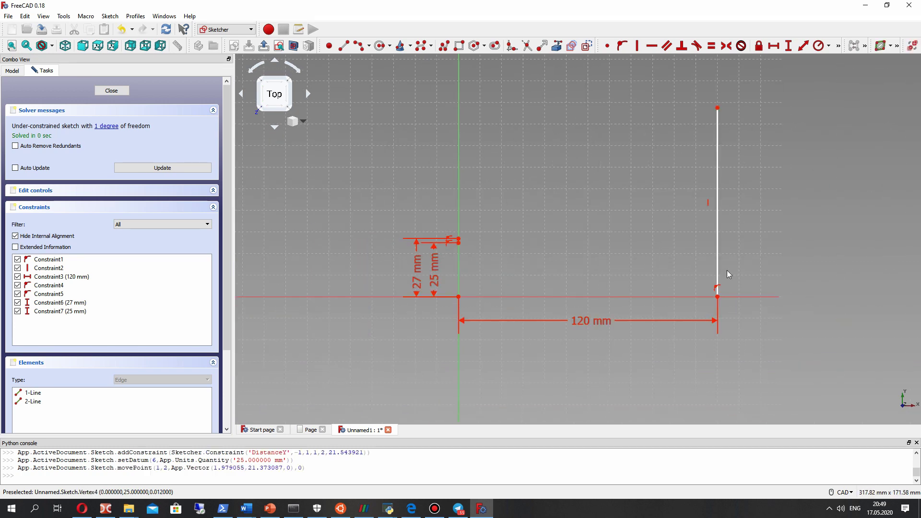
left_click(361, 47)
left_click(459, 247)
left_click(717, 266)
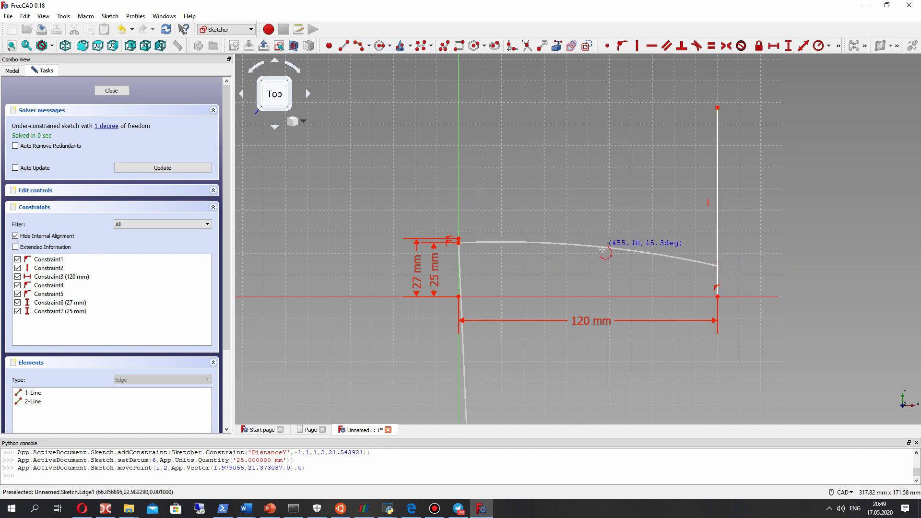
left_click(600, 248)
scroll(546, 288, "up", 2)
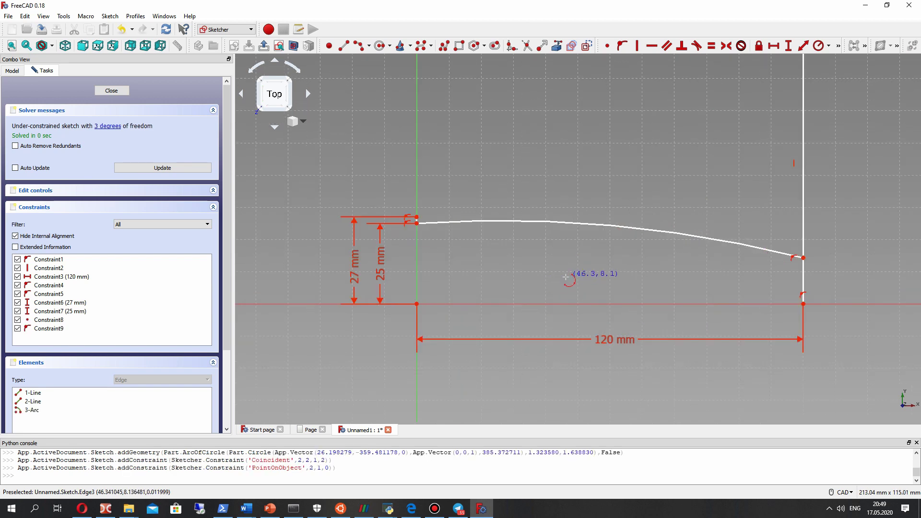
right_click(519, 248)
Step: Add a radius constraint of 725 mm to the arc
left_click(518, 220)
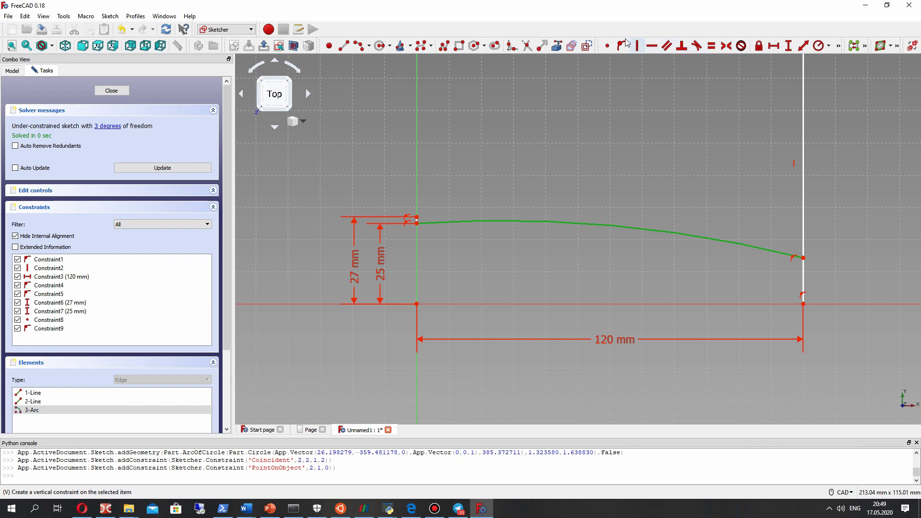
left_click(818, 47)
type("725mm")
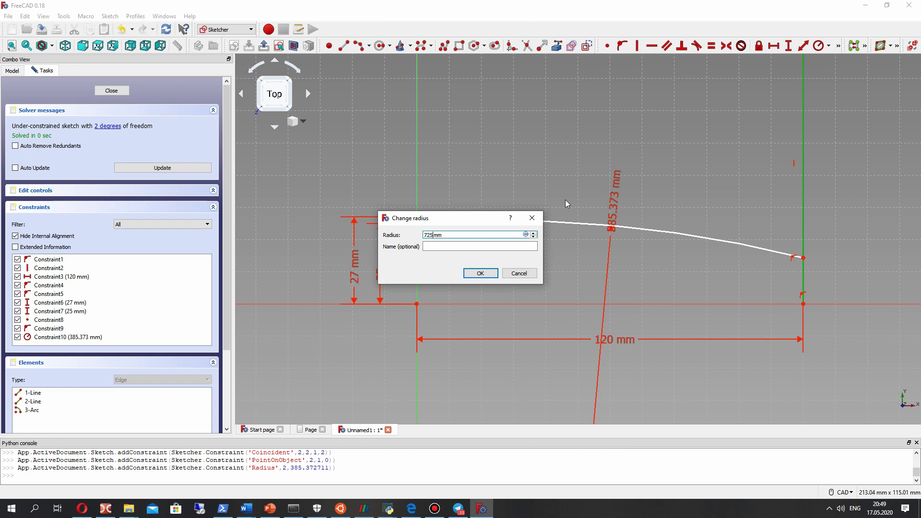
key("Return")
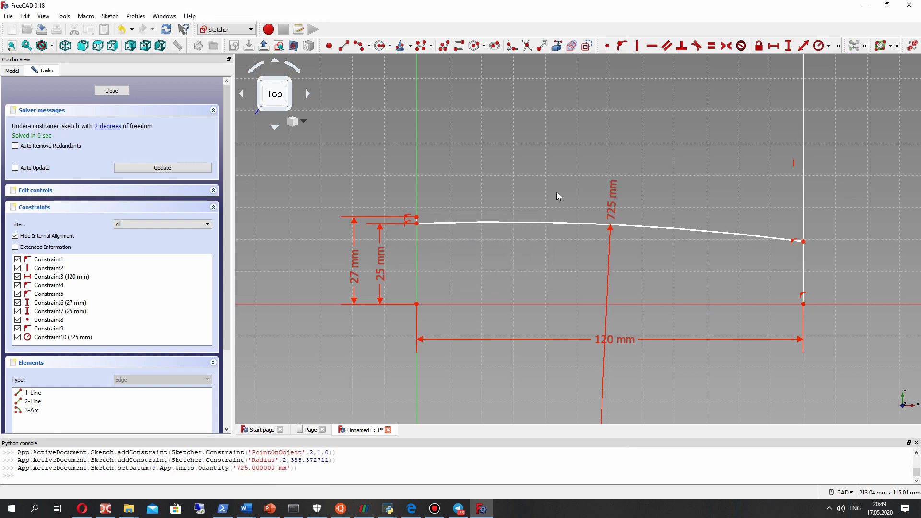
Step: Try a 20 mm vertical constraint between the arc's right endpoint and the tall line's lower endpoint, and delete it
left_click(803, 242)
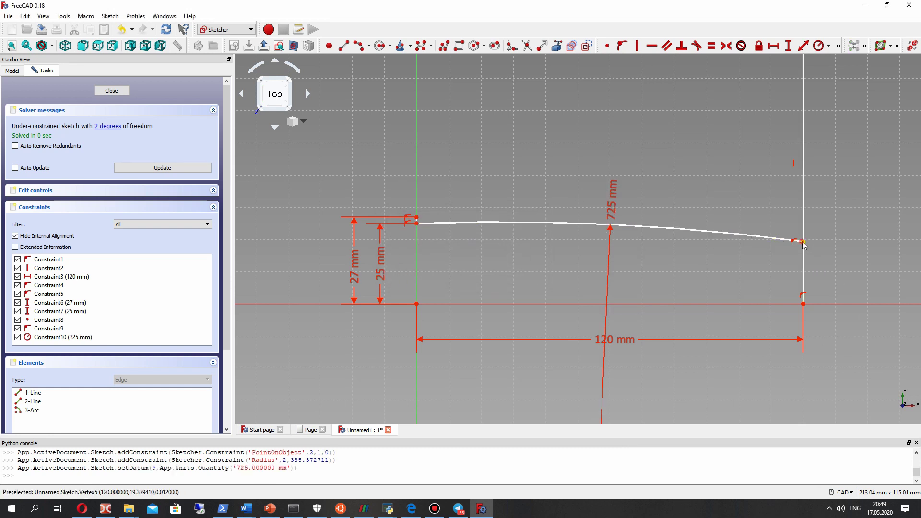
left_click(803, 304)
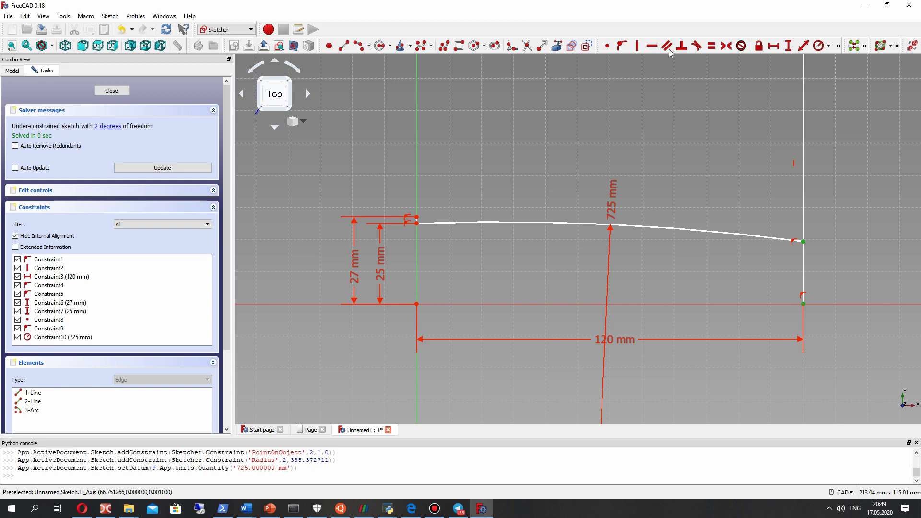
left_click(793, 48)
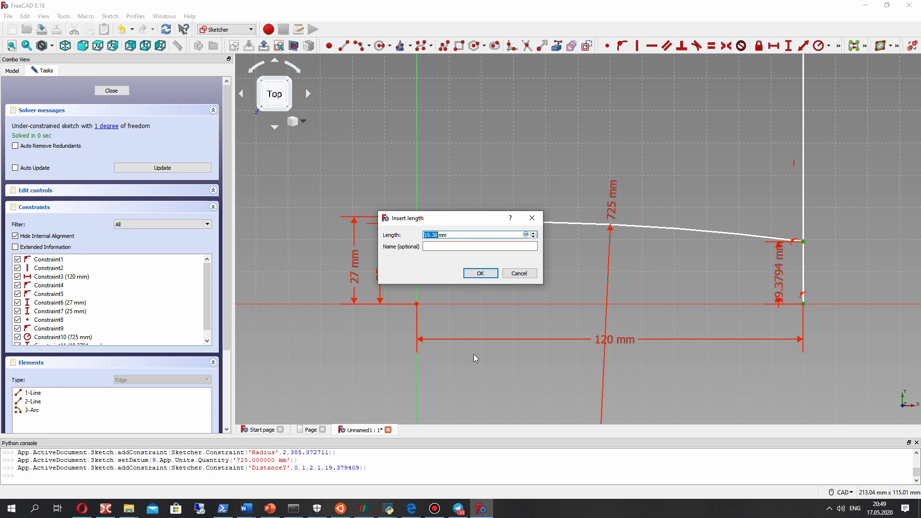
type("20")
key("Return")
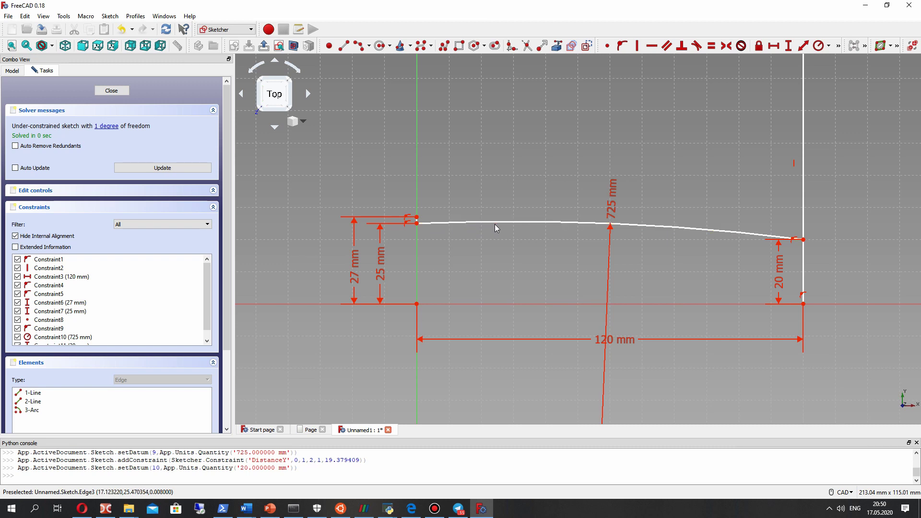
left_click(781, 277)
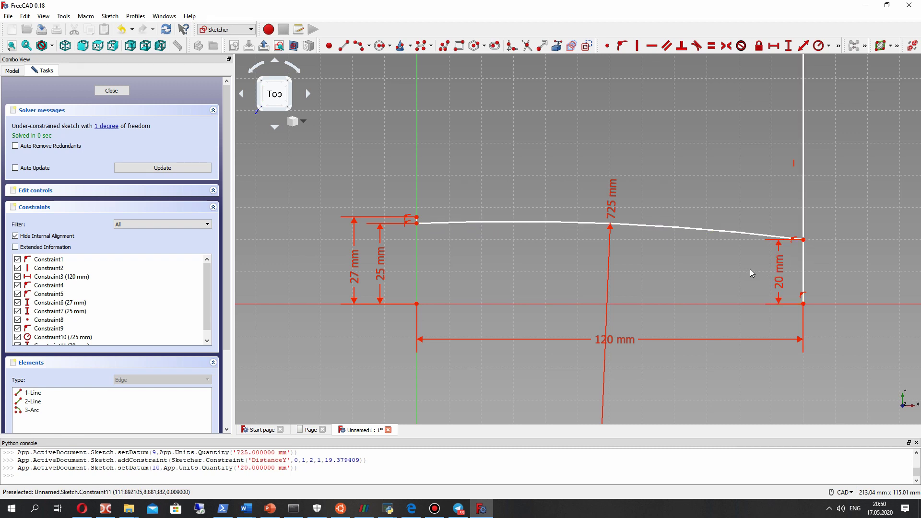
key("Delete")
Step: Lower the arc's endpoint along the tall line and constrain the arc perpendicular to the short vertical line
scroll(586, 231, "up", 2)
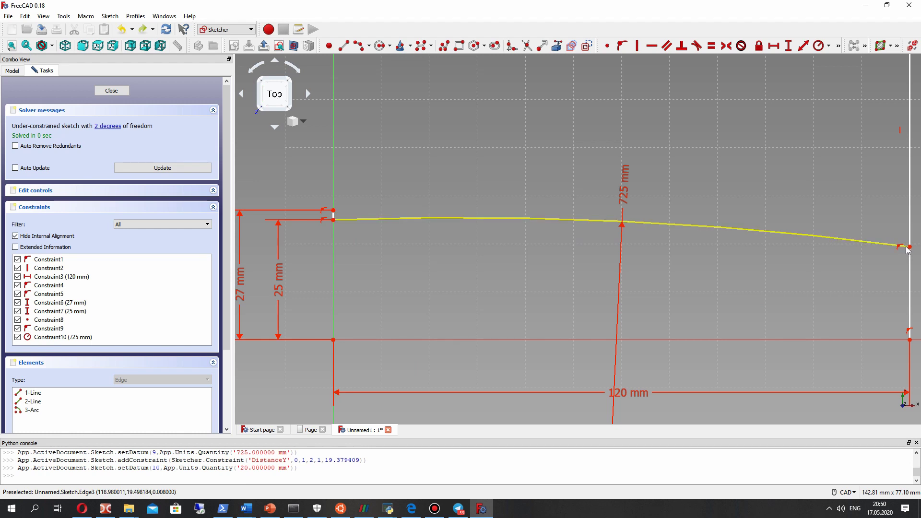
left_click_drag(909, 246, 910, 265)
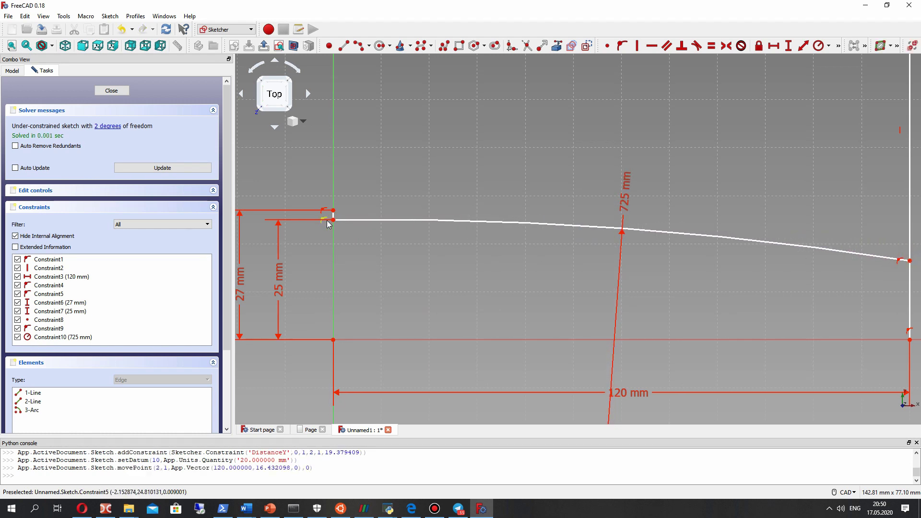
left_click(391, 220)
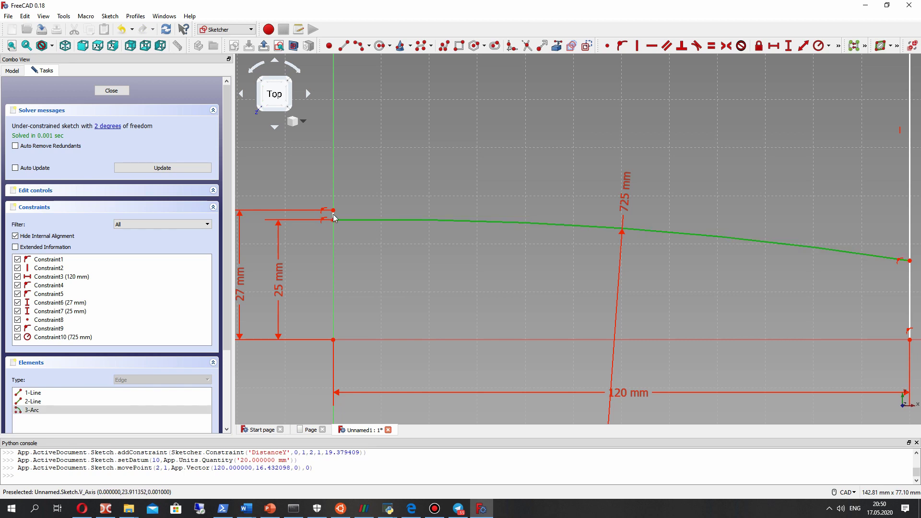
scroll(332, 213, "up", 2)
scroll(654, 271, "down", 4)
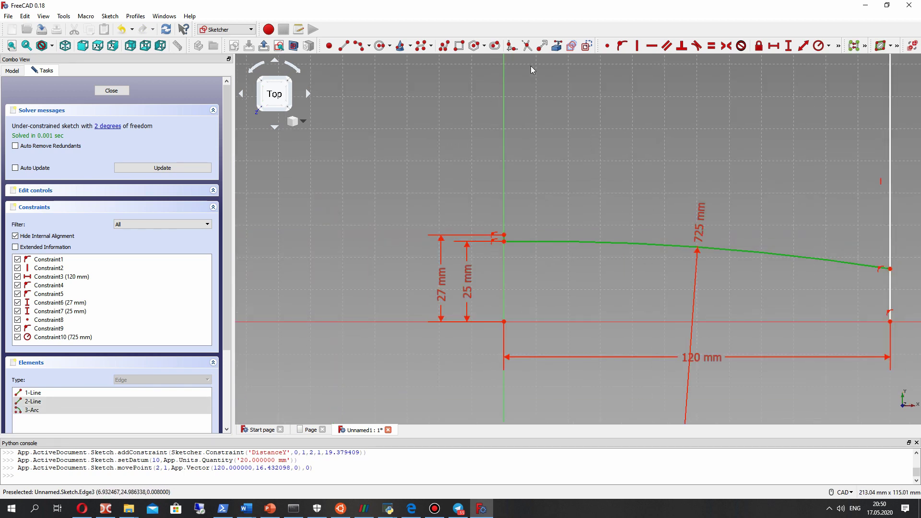
left_click(681, 46)
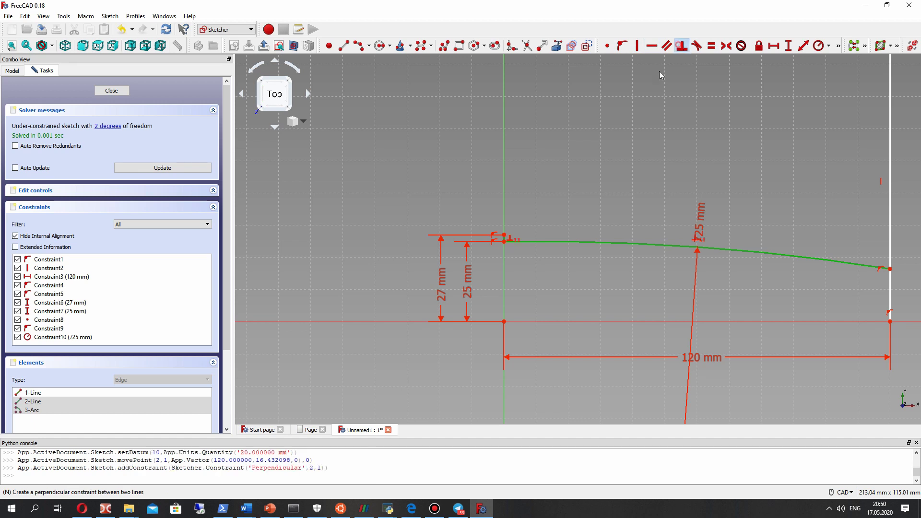
Step: Check whether the arc's right endpoint can still be moved along the tall vertical line
scroll(517, 252, "up", 2)
scroll(748, 246, "down", 5)
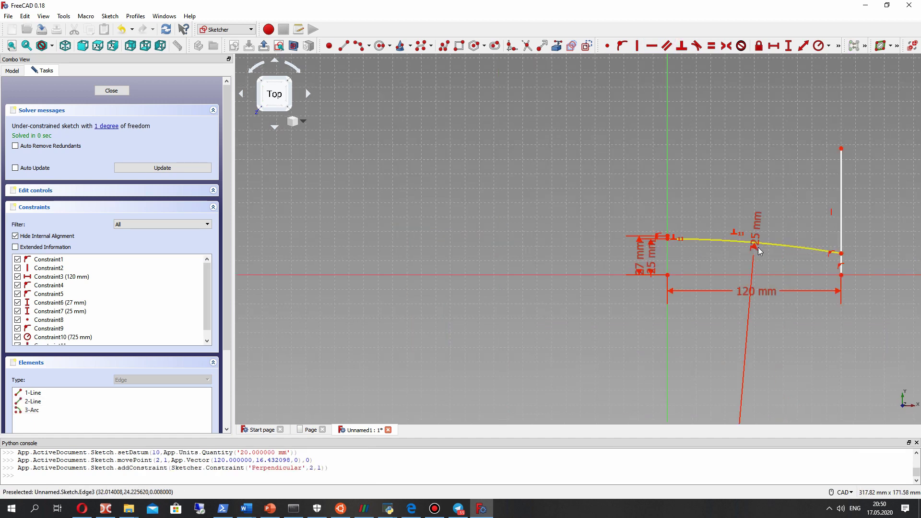
scroll(830, 244, "up", 4)
mouse_move(821, 239)
left_mouse_down()
mouse_move(839, 239)
mouse_move(824, 231)
left_mouse_up()
left_click(814, 241)
left_click(821, 229)
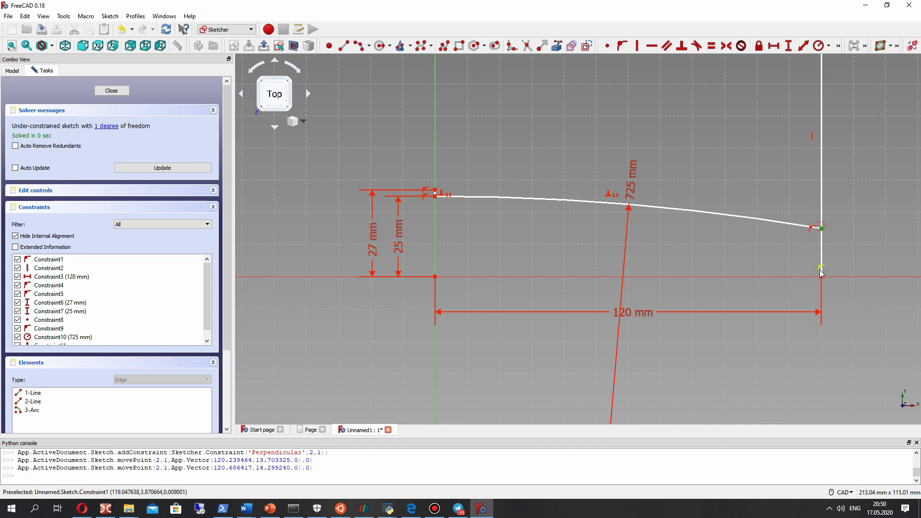
left_click(821, 276)
left_click(842, 217)
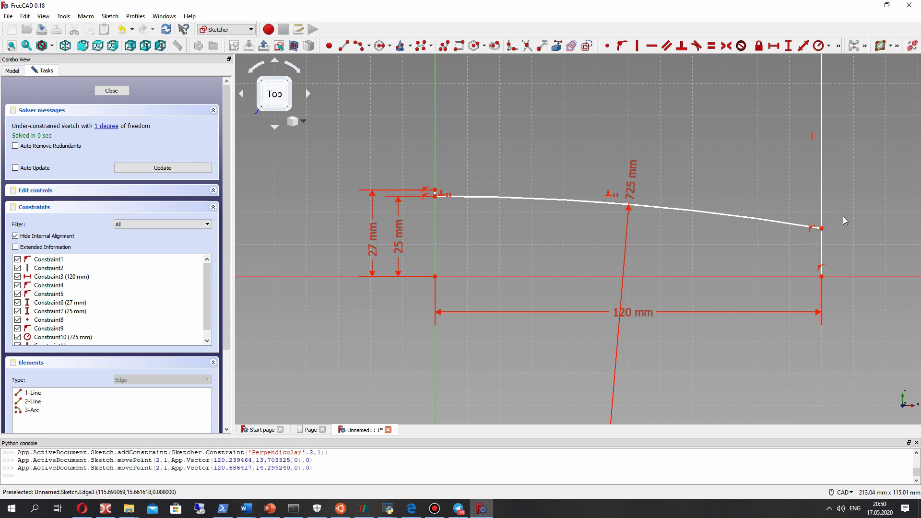
scroll(844, 217, "down", 5)
scroll(829, 237, "up", 3)
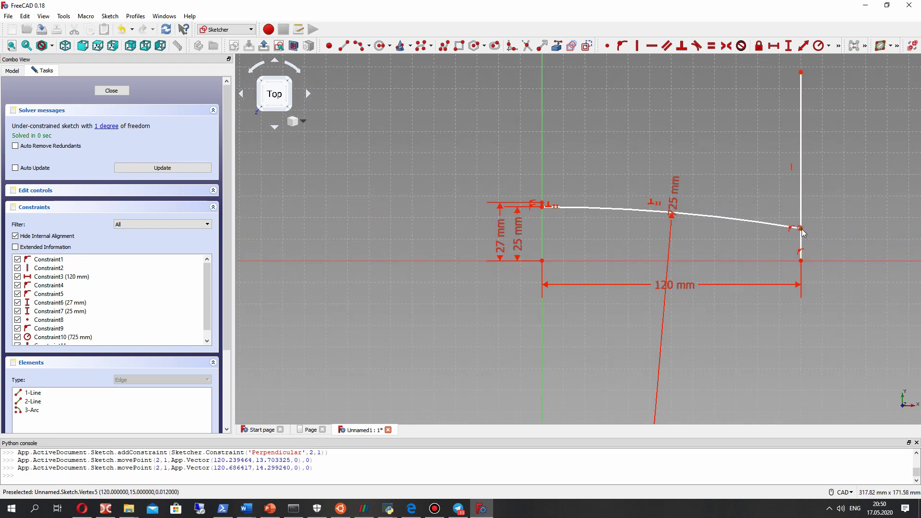
scroll(802, 221, "up", 2)
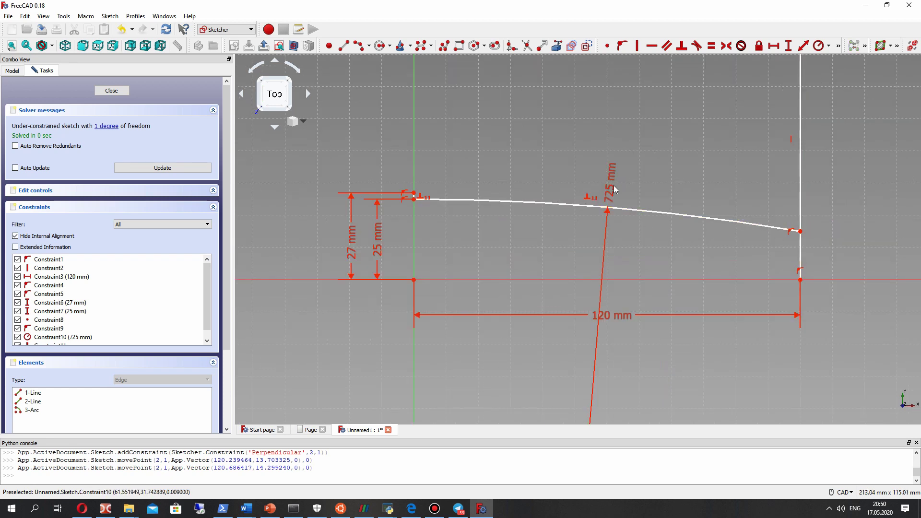
Step: Move the arc's 725 mm radius dimension label slightly higher above the curve
mouse_move(614, 185)
left_mouse_down()
mouse_move(629, 180)
mouse_move(615, 167)
left_mouse_up()
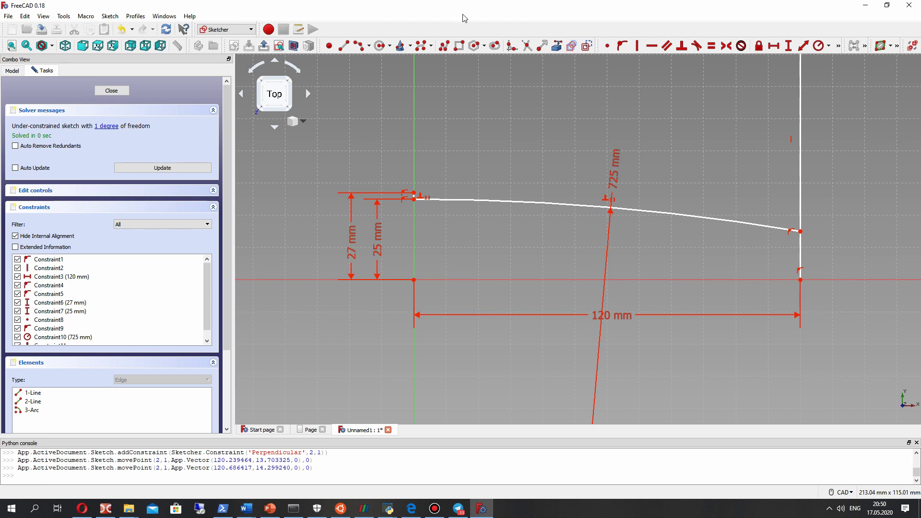
left_click(444, 47)
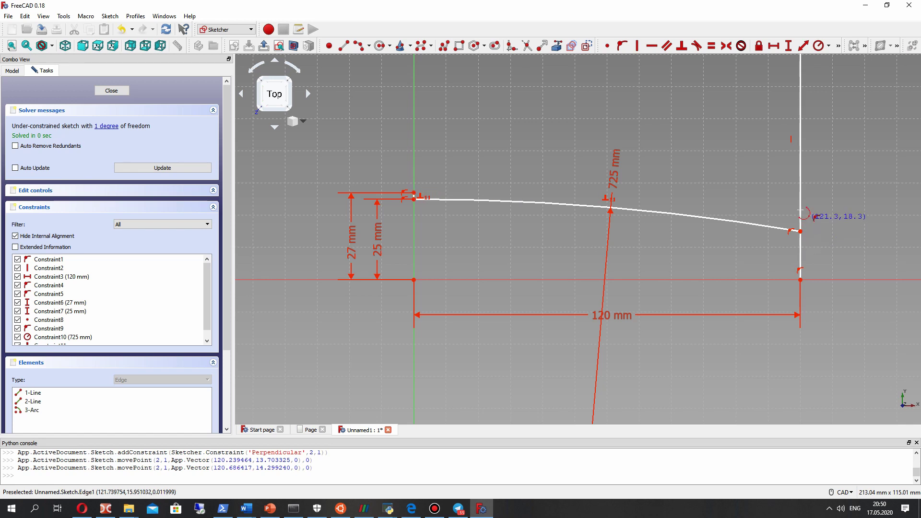
key("Escape")
Step: Shorten the tall vertical line to about 21 mm and trim off the part extending above the arc's endpoint
scroll(800, 152, "down", 6)
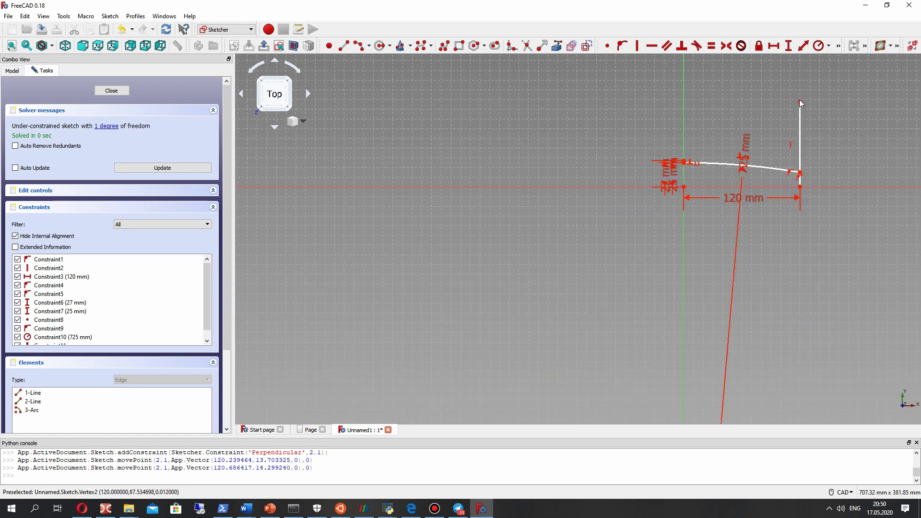
left_click_drag(800, 101, 804, 170)
scroll(804, 170, "up", 6)
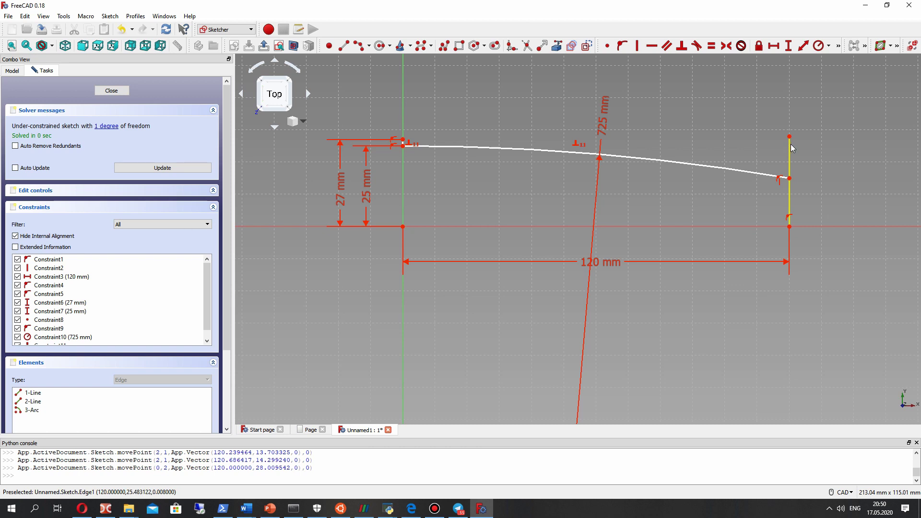
left_click_drag(790, 136, 791, 168)
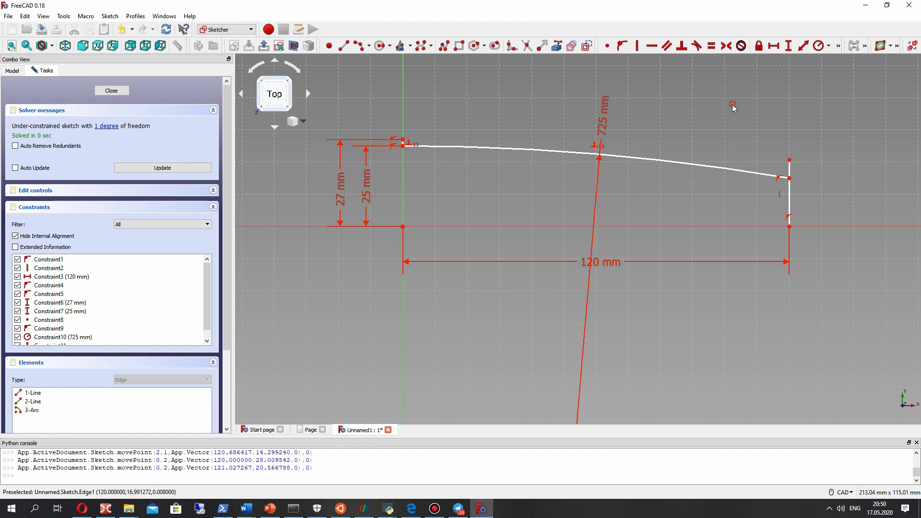
left_click(526, 46)
left_click(789, 168)
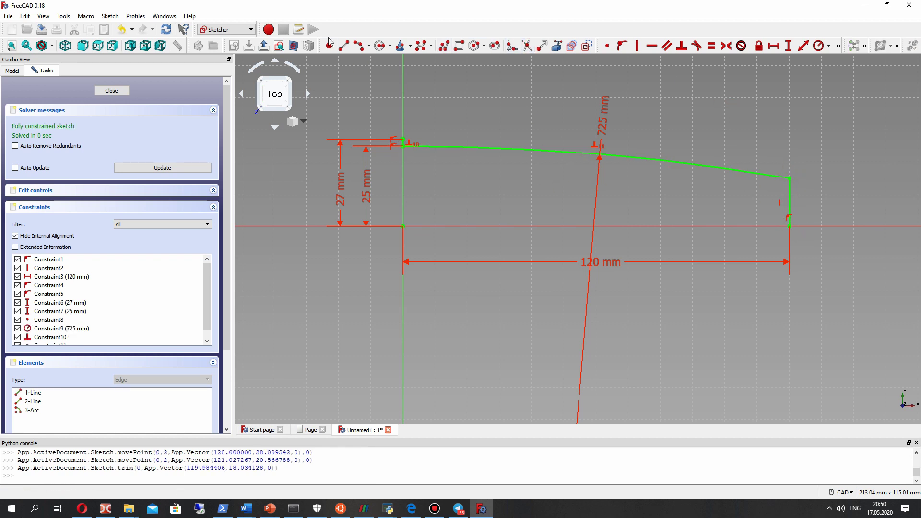
Step: Draw a vertical line about 18.5 mm tall up from the horizontal axis, about 5 mm outside the profile's right edge
left_click(343, 45)
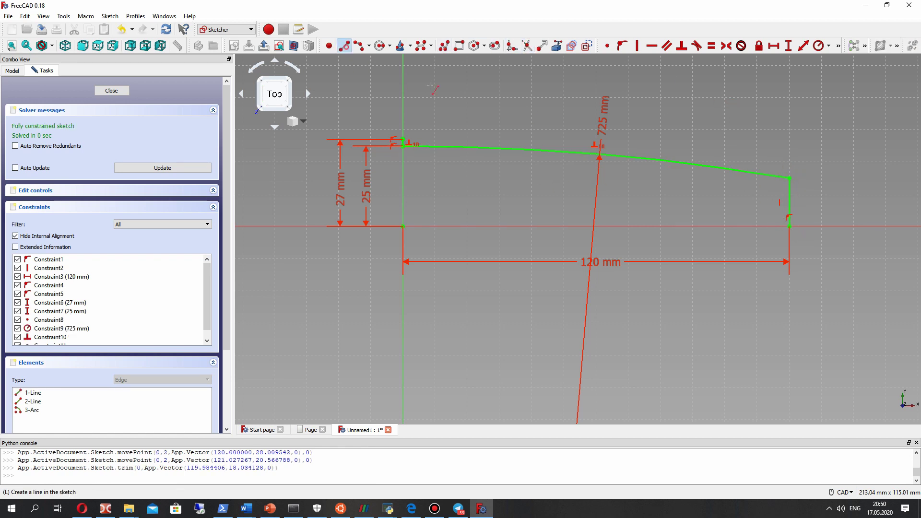
left_click(804, 226)
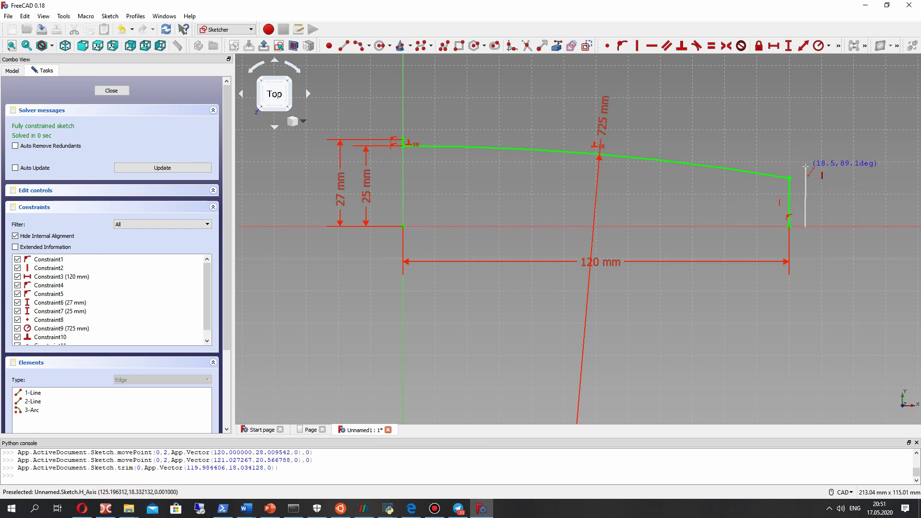
left_click(804, 167)
left_click_drag(805, 226, 806, 227)
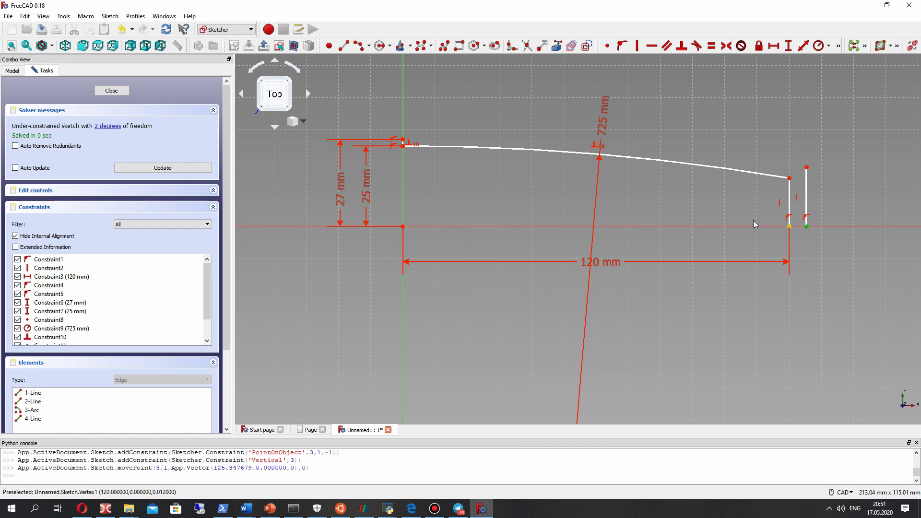
Step: Draw a short line along the horizontal axis joining the lower endpoints of the two right-hand vertical lines
key("l")
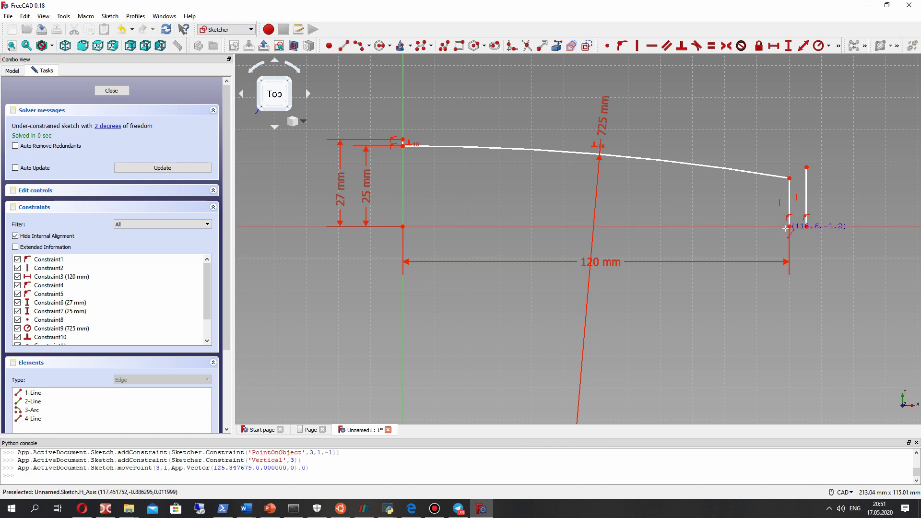
left_click(789, 227)
left_click(806, 227)
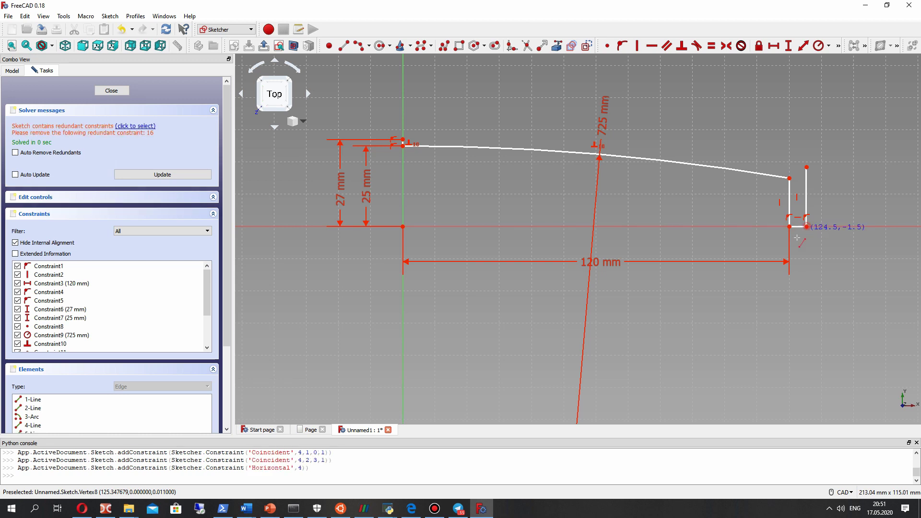
Step: Try to constrain the short bottom line's horizontal length to 4 mm
scroll(821, 242, "up", 3)
left_click(767, 206)
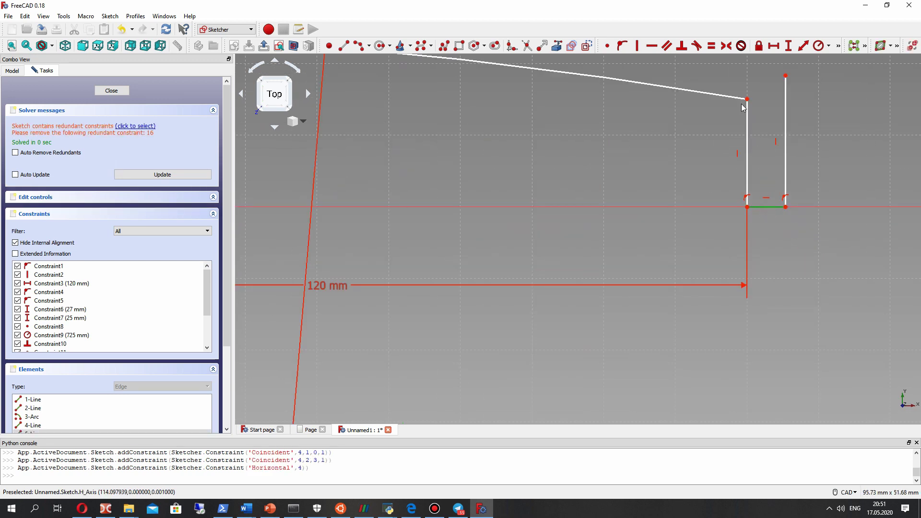
left_click(773, 46)
type("4")
key("Return")
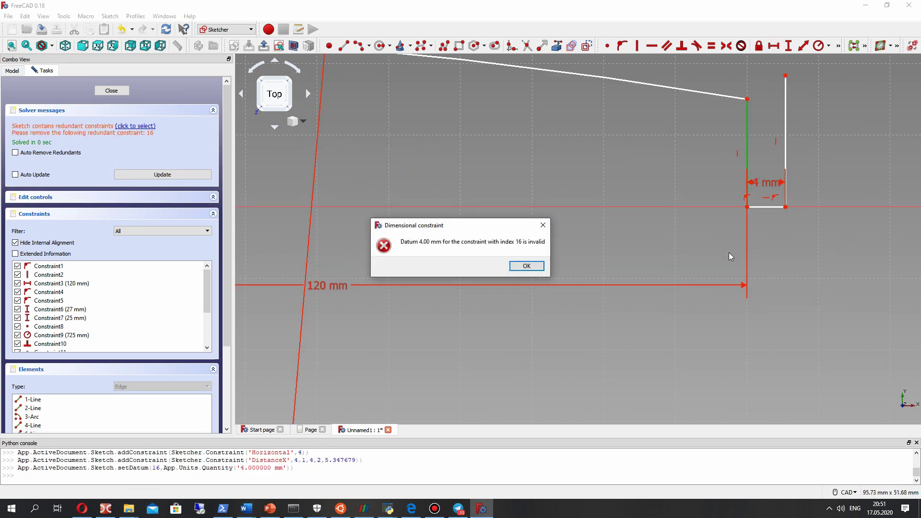
left_click(524, 267)
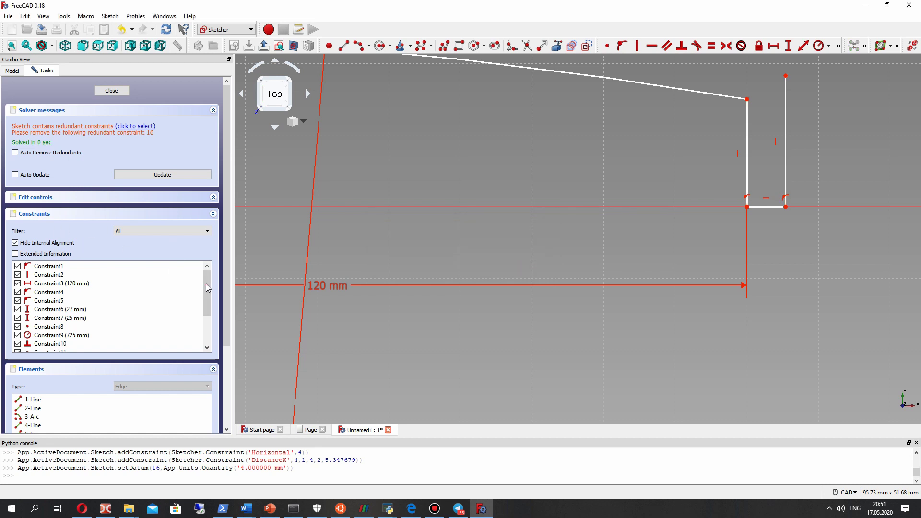
Step: Delete the redundant horizontal constraint on the short bottom line
left_click_drag(207, 288, 208, 317)
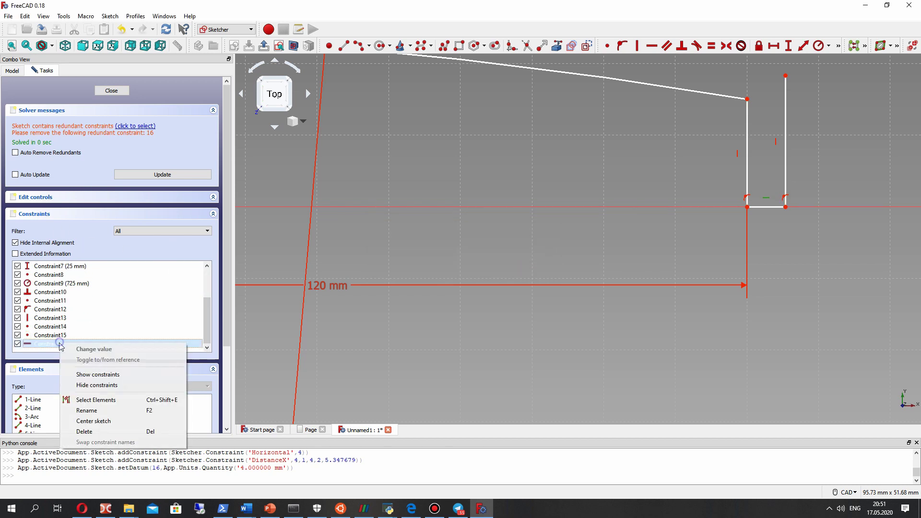
left_click(84, 431)
Step: Constrain the short bottom line's horizontal length to 4 mm and place the dimension below the axis, outside the profile
left_click(771, 207)
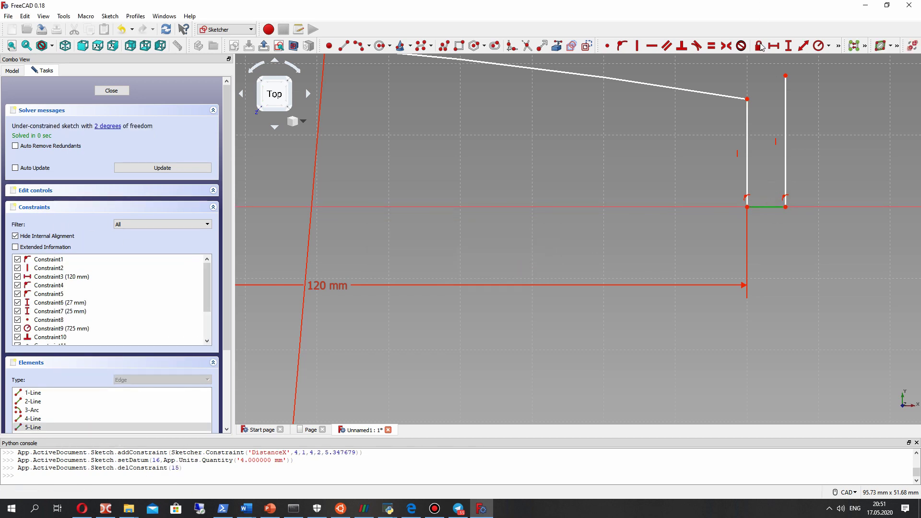
left_click(773, 45)
type("4")
key("Return")
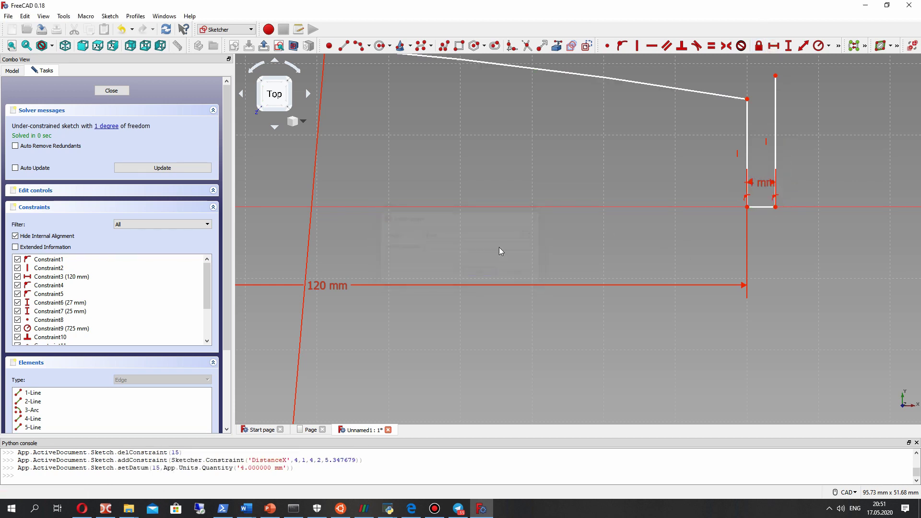
left_click_drag(777, 275, 778, 277)
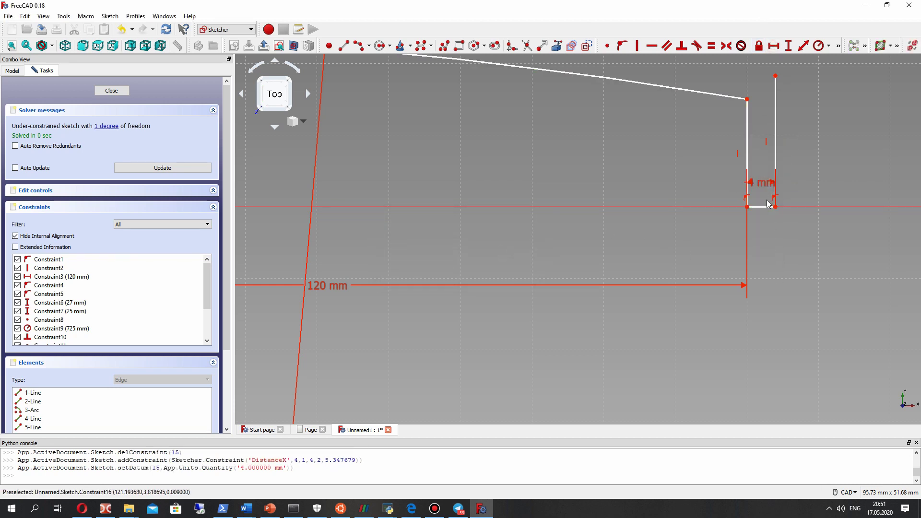
mouse_move(768, 184)
left_mouse_down()
mouse_move(773, 281)
mouse_move(802, 282)
mouse_move(826, 247)
left_mouse_up()
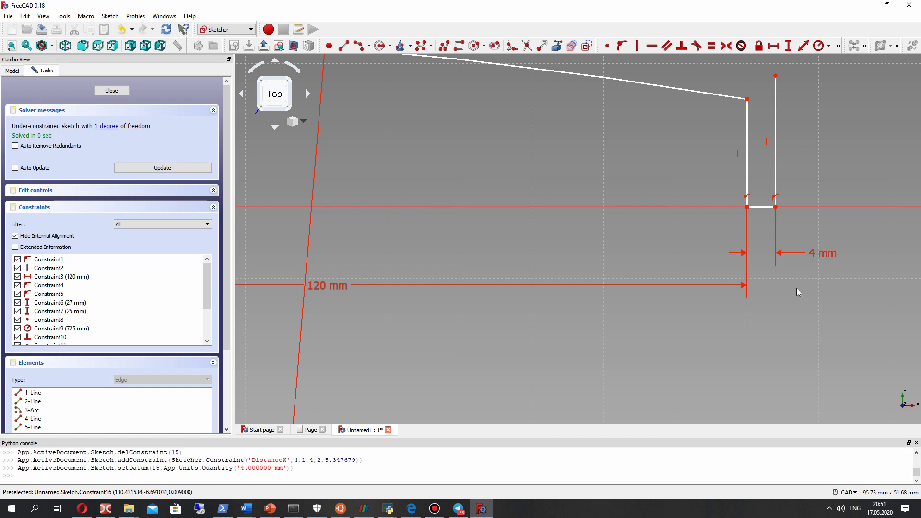
Step: Constrain the vertical distance between the upper endpoints of the two right-hand vertical lines to 2 mm and place the dimension outside the profile
scroll(767, 272, "down", 6)
scroll(770, 239, "up", 4)
left_click_drag(768, 182, 767, 189)
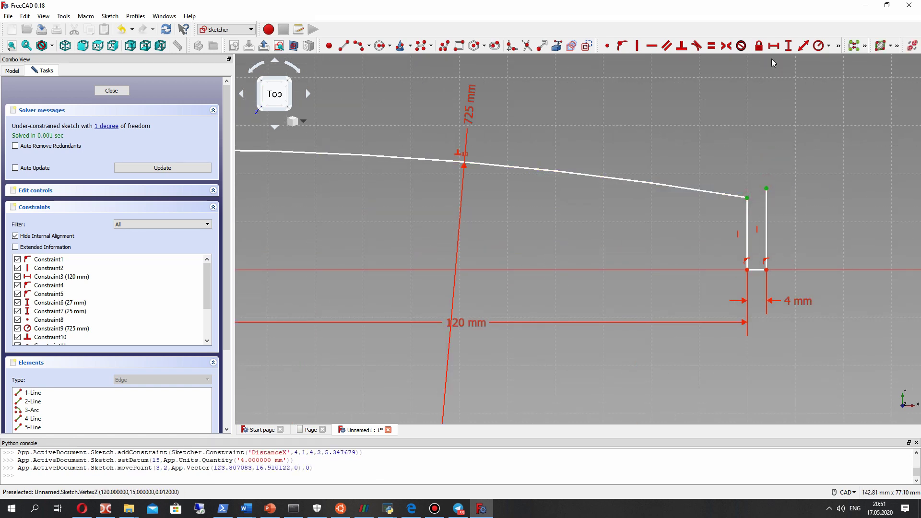
left_click(788, 45)
type("2")
key("Return")
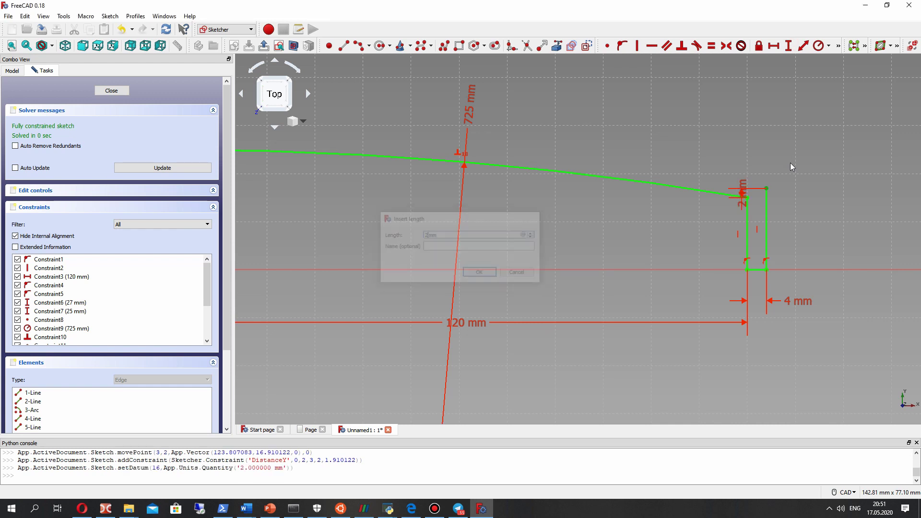
left_click_drag(839, 176, 822, 129)
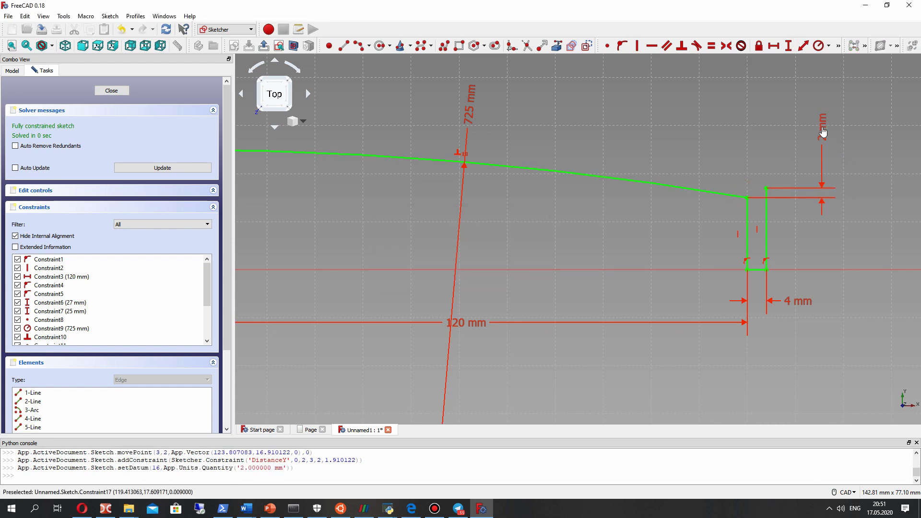
Step: Draw an upward-bulging arc of about 415 mm radius from the short axis line's upper endpoint to the outermost vertical line's upper endpoint
scroll(781, 214, "down", 4)
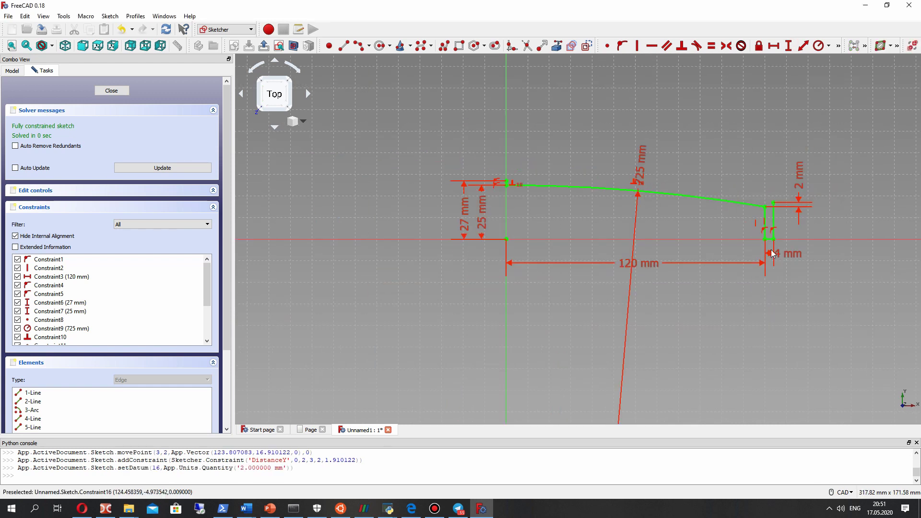
scroll(641, 211, "up", 2)
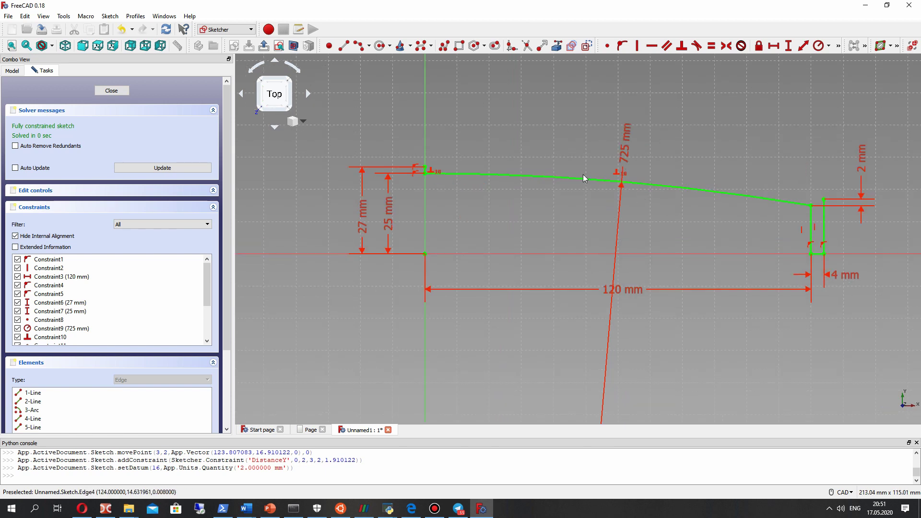
left_click(358, 46)
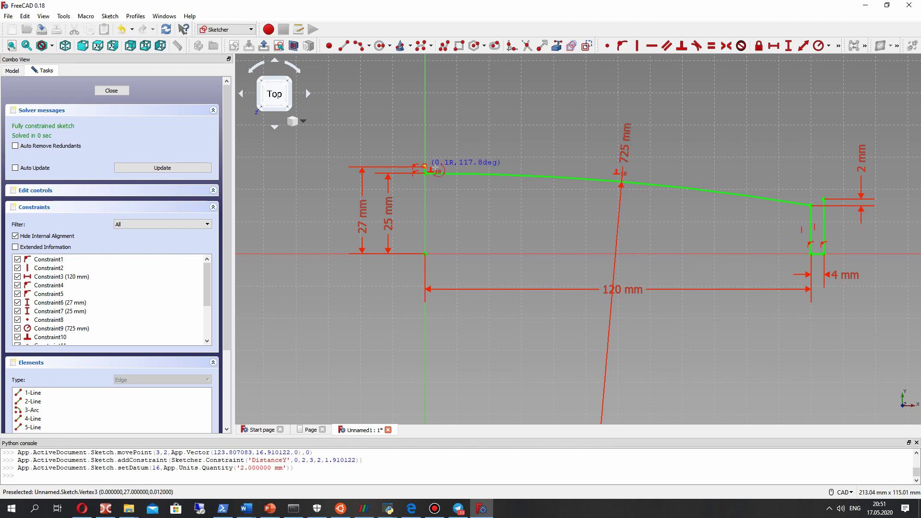
left_click(826, 202)
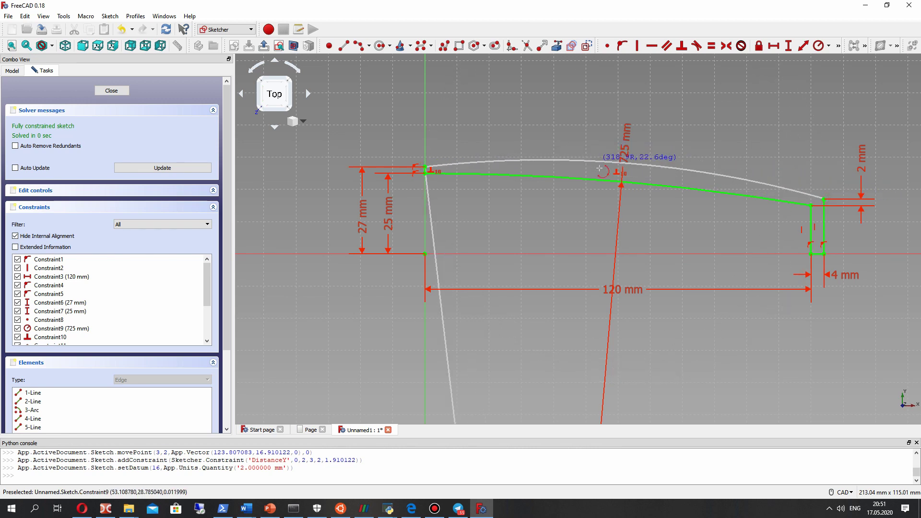
left_click(607, 166)
scroll(539, 186, "up", 2)
scroll(533, 189, "down", 3)
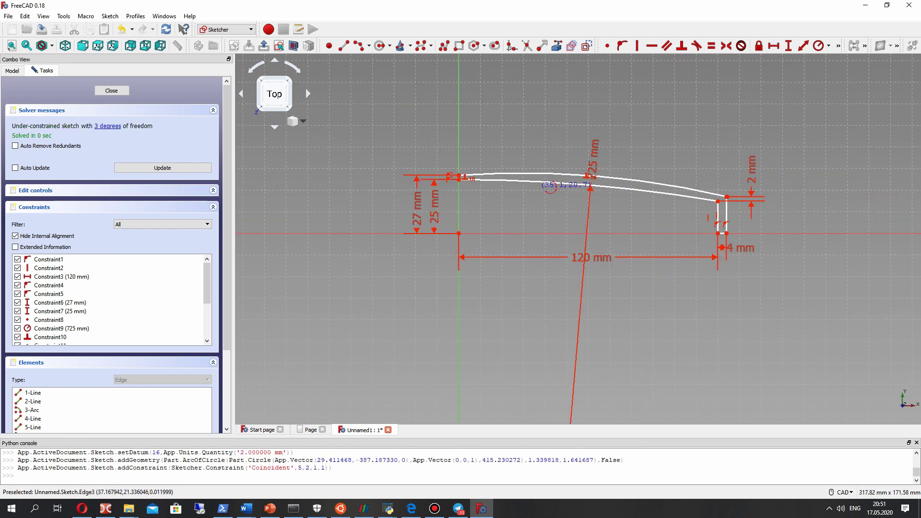
Step: Make the outer arc perpendicular to the short line on the vertical axis and make its free end coincident with the outermost vertical line's upper endpoint
scroll(470, 177, "up", 4)
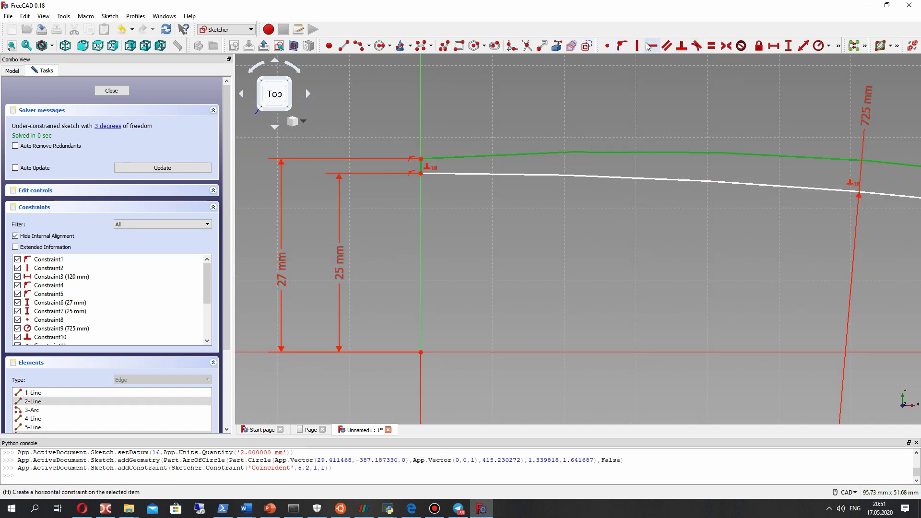
left_click(681, 45)
scroll(761, 177, "down", 5)
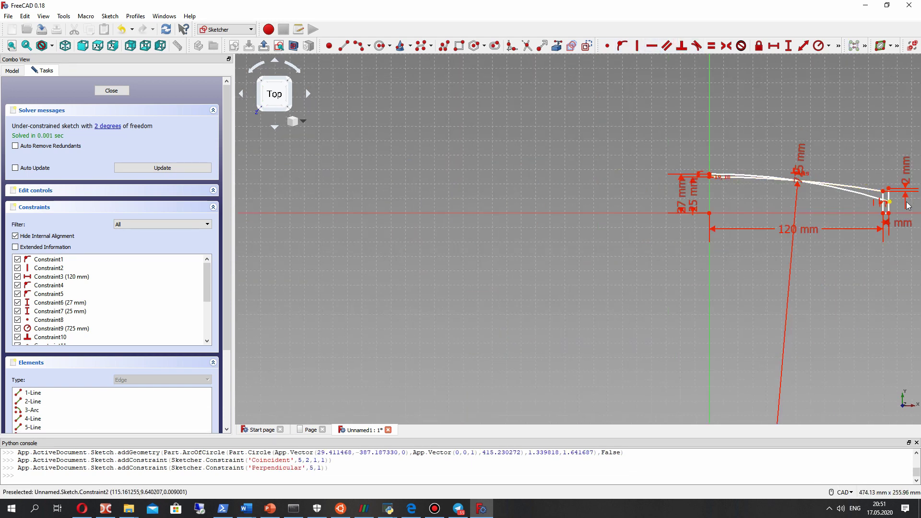
scroll(863, 202, "up", 2)
left_click_drag(868, 205, 857, 170)
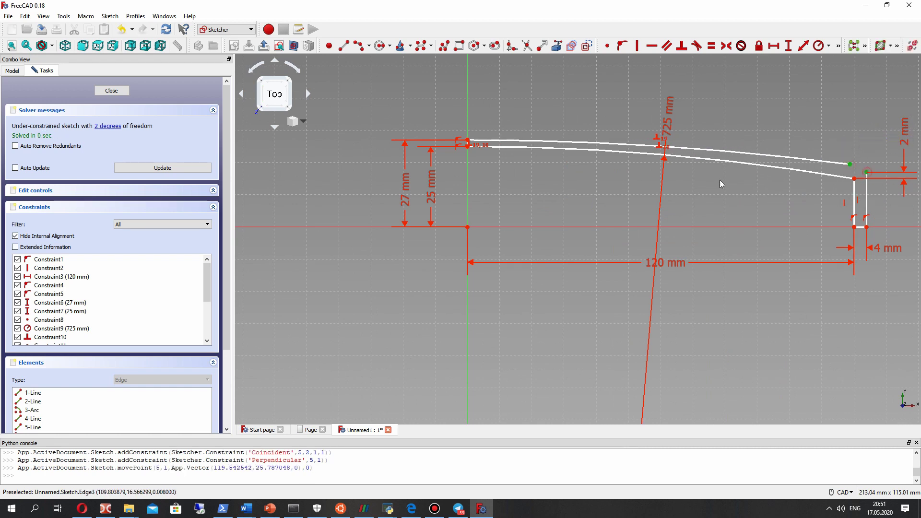
left_click(608, 47)
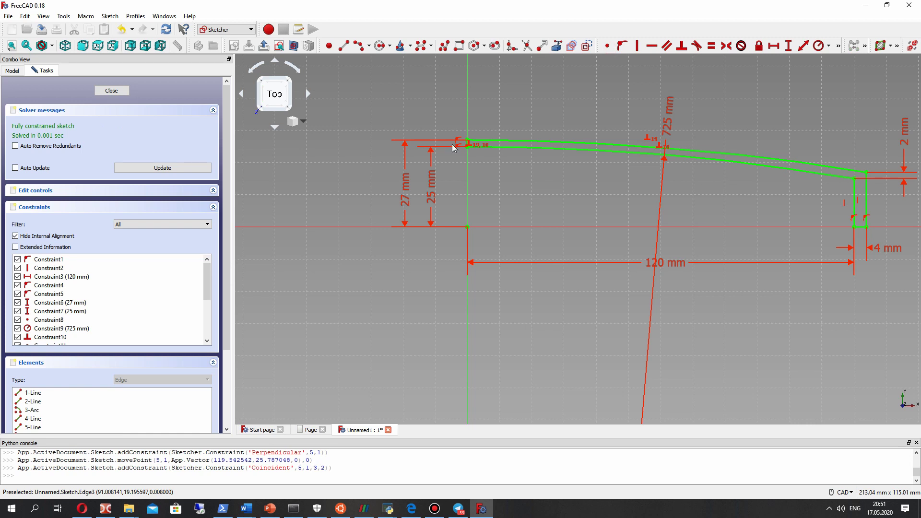
Step: Reposition the 725 mm radius dimension below the inner arc and close the sketch
scroll(470, 144, "down", 4)
scroll(479, 144, "up", 4)
mouse_move(656, 126)
left_mouse_down()
mouse_move(584, 196)
mouse_move(637, 205)
left_mouse_up()
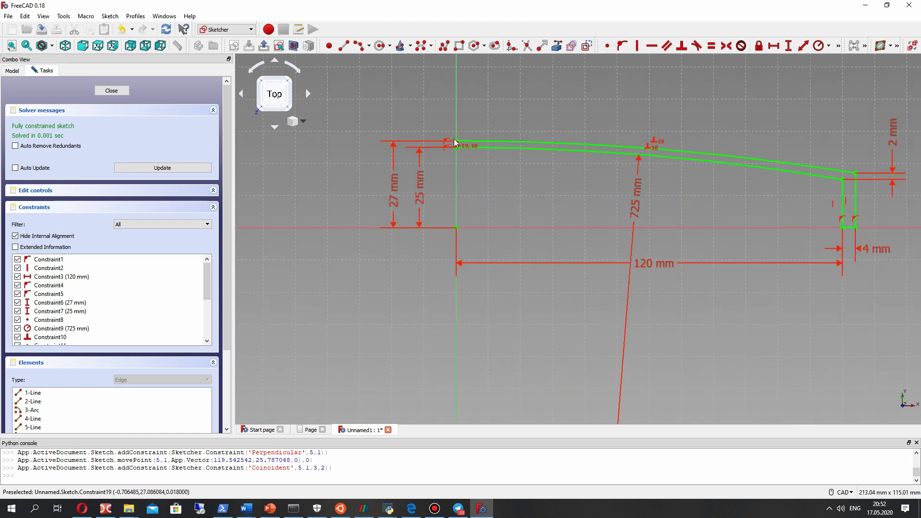
scroll(902, 237, "down", 2)
scroll(767, 240, "up", 3)
scroll(581, 233, "down", 4)
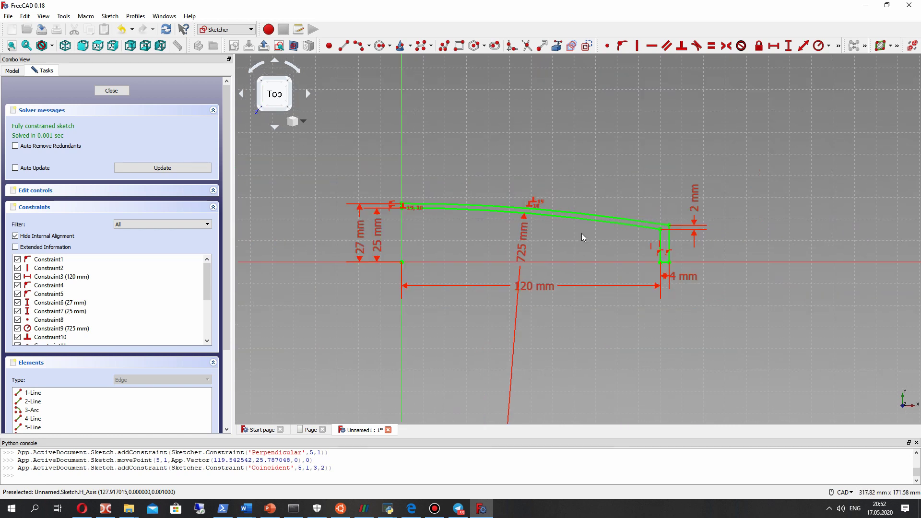
left_click(112, 91)
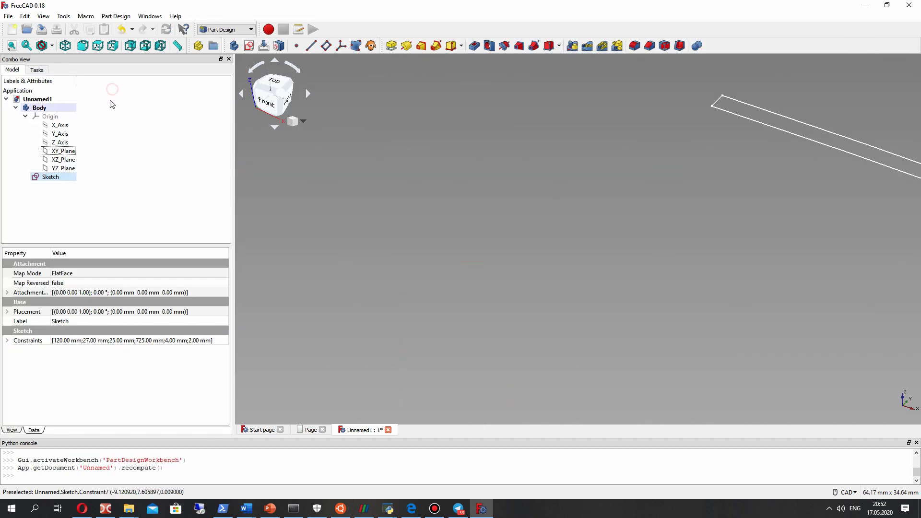
Step: Revolve the sketch profile 360° about the Base X axis into a solid glass body
scroll(895, 211, "down", 2)
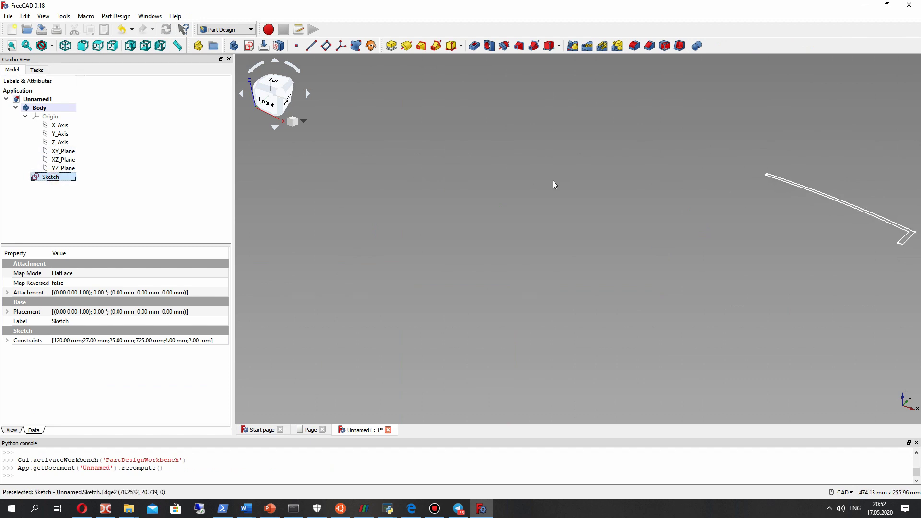
scroll(552, 184, "down", 2)
scroll(808, 198, "up", 6)
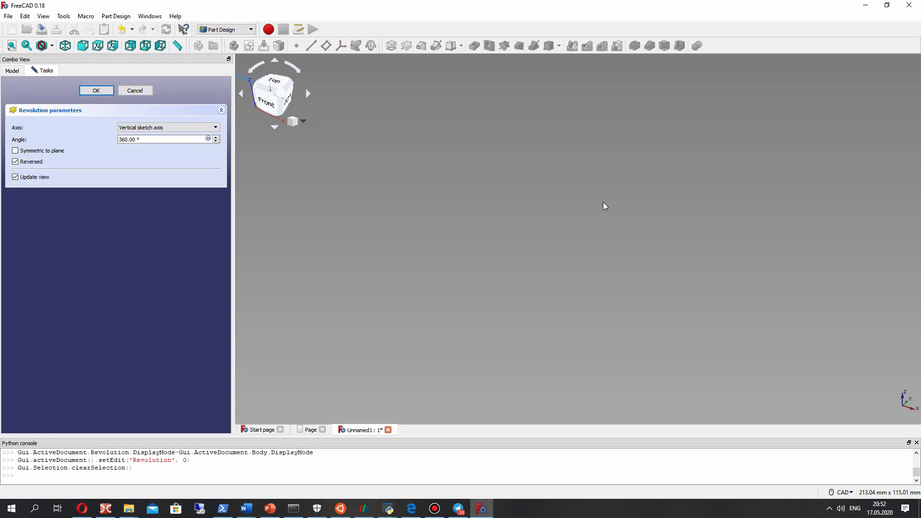
left_click(132, 128)
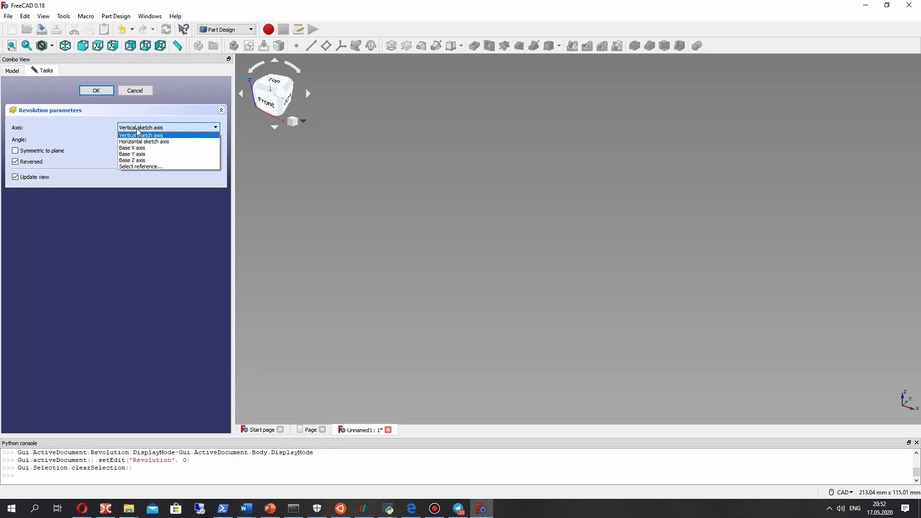
left_click(134, 147)
left_click(96, 90)
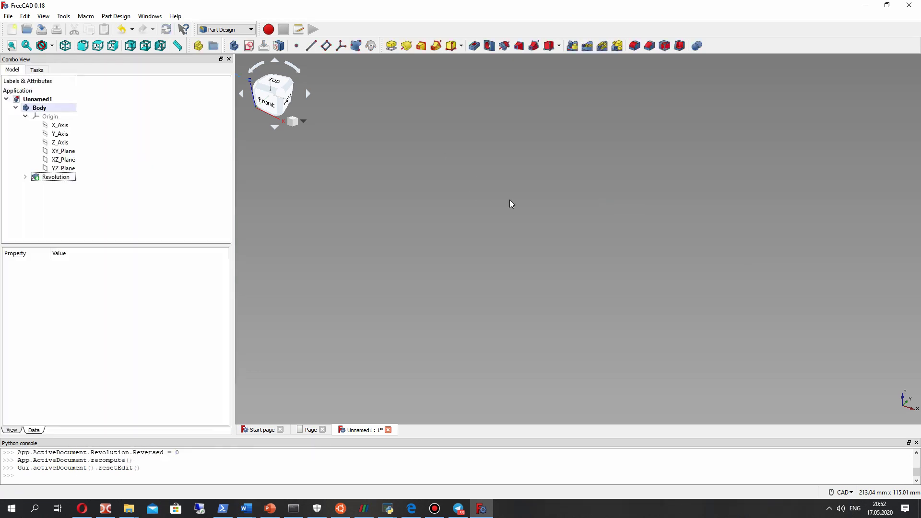
Step: Fillet the outer circular edge at the closed end of the revolved body with a 4 mm radius
left_click(57, 176)
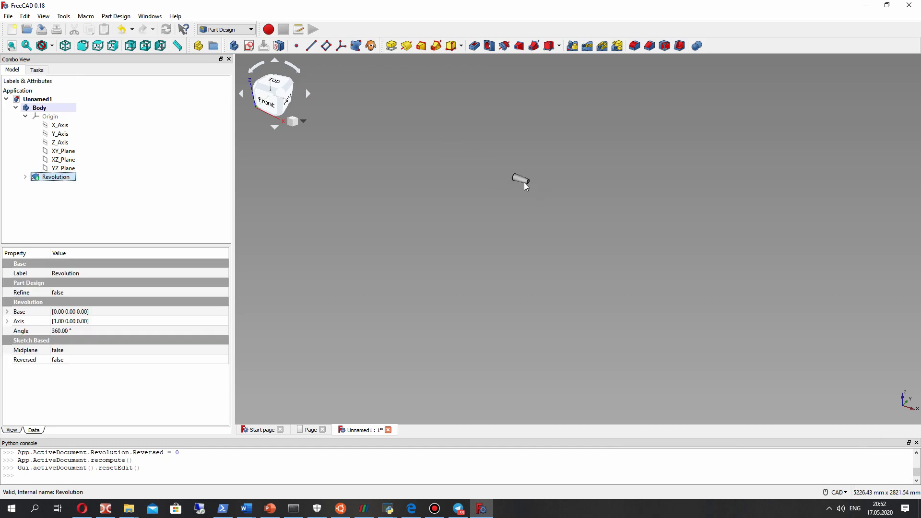
middle_click_drag(493, 164, 630, 216)
scroll(774, 371, "up", 6)
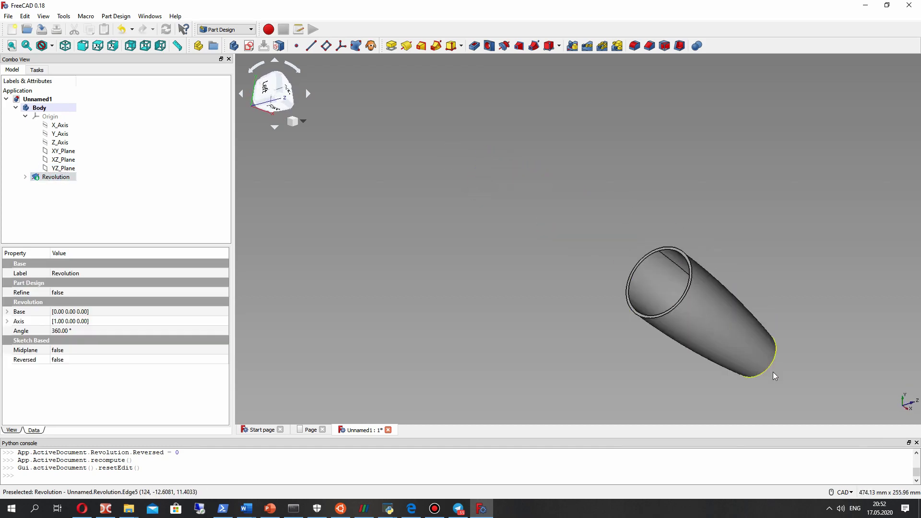
middle_click_drag(563, 246, 638, 249)
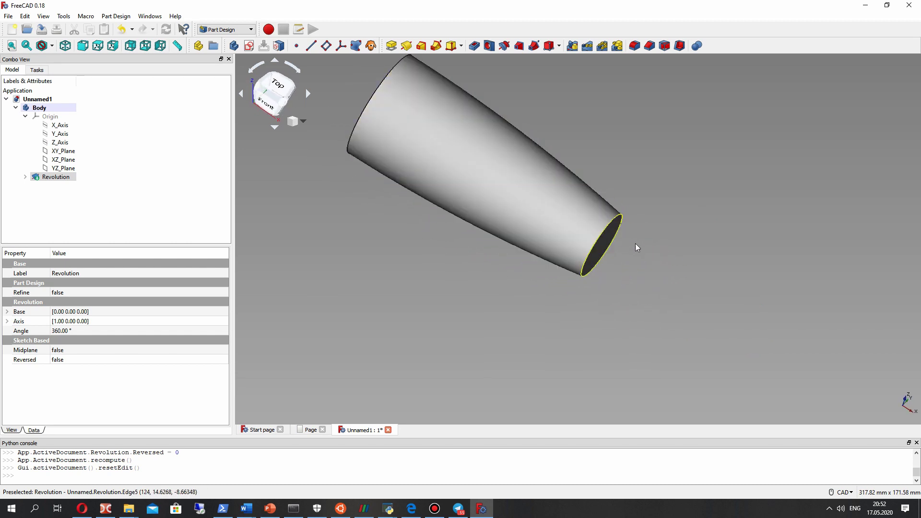
left_click(637, 244)
scroll(617, 232, "up", 3)
left_click(596, 217)
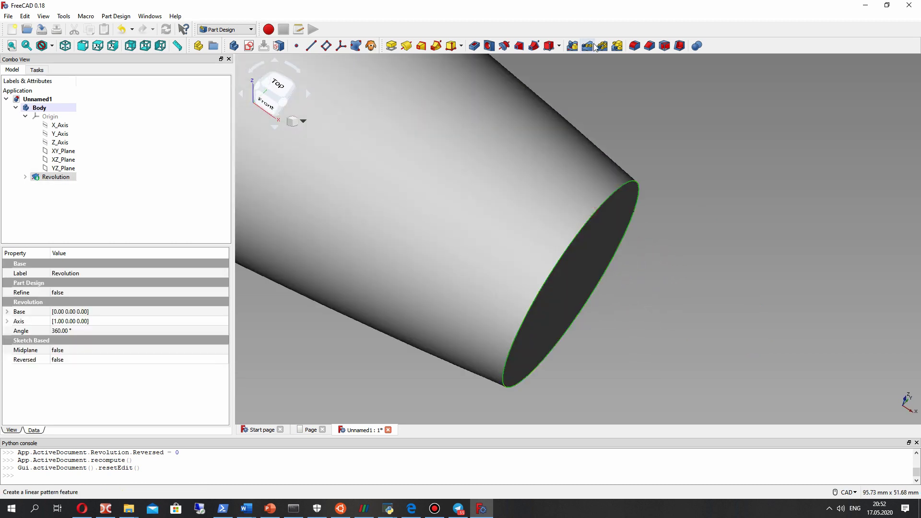
left_click(635, 46)
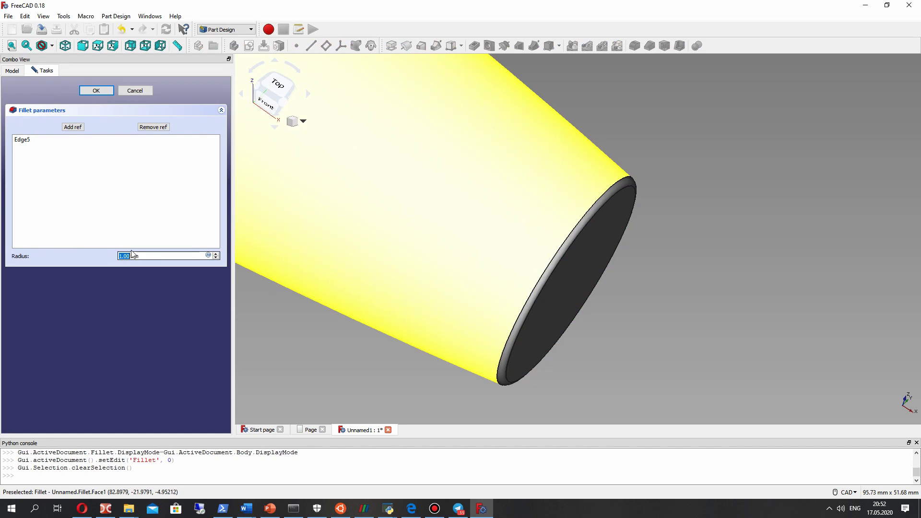
type("4")
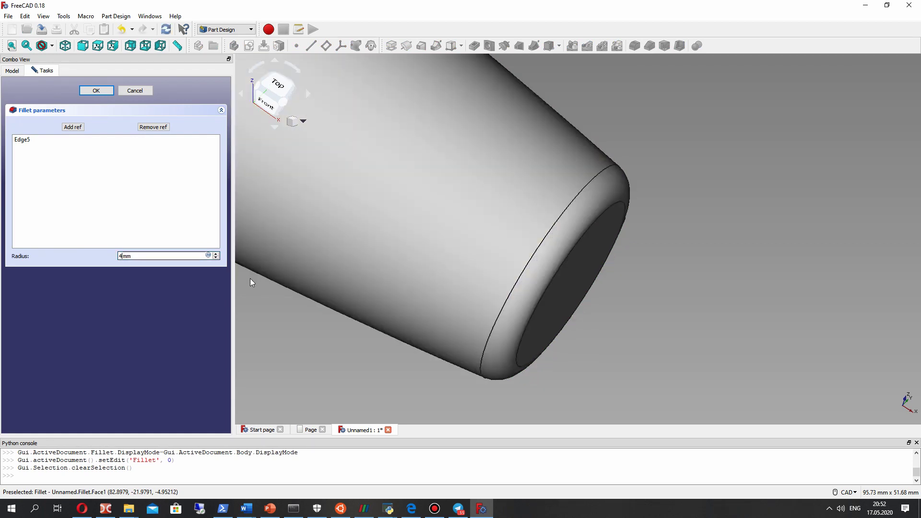
left_click(96, 90)
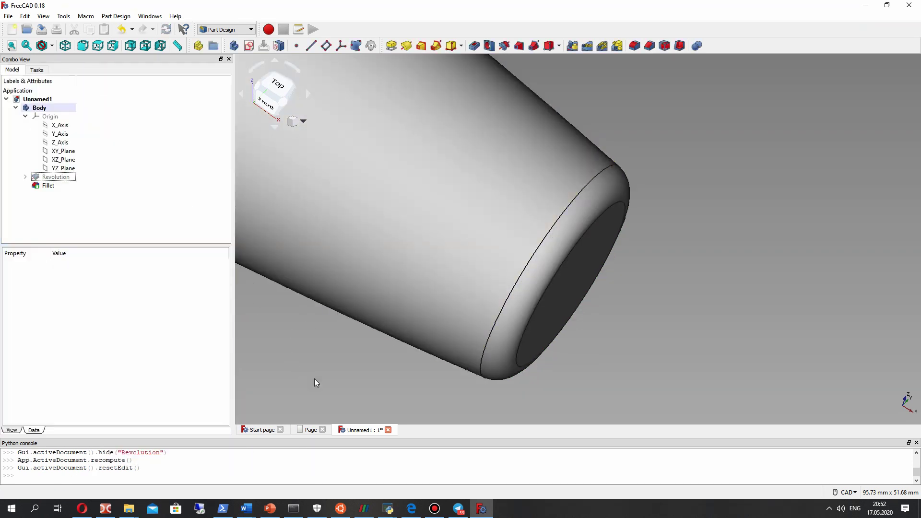
Step: Check the bottom radii on the reference drawing page, set the existing fillet's radius to 5 mm and recompute the model
left_click(312, 431)
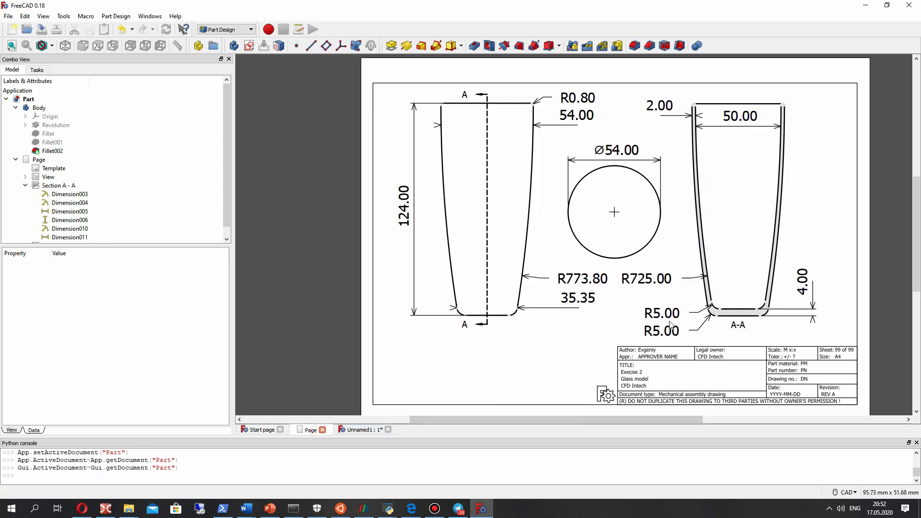
left_click(364, 430)
left_click(48, 185)
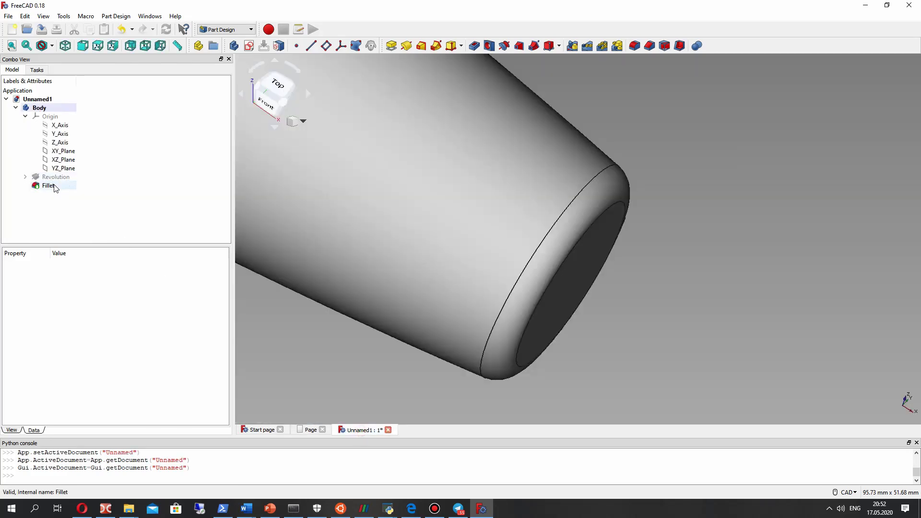
left_click(59, 274)
type("5")
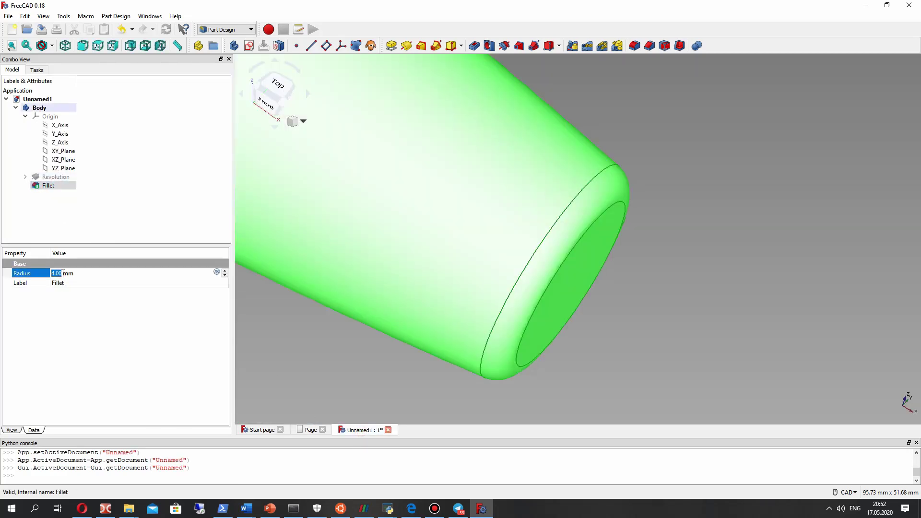
key("Return")
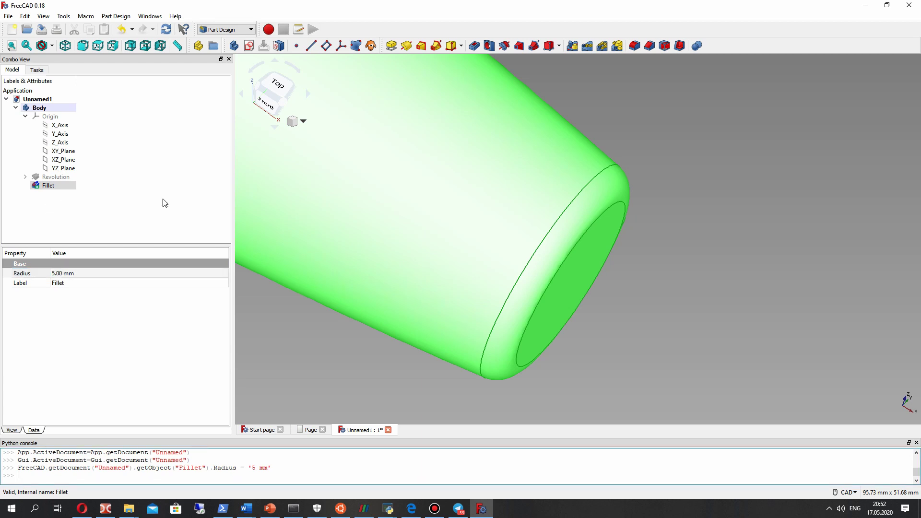
left_click(166, 30)
Step: Fillet the inner bottom edge inside the glass with a 5 mm radius
middle_click_drag(494, 237, 701, 286)
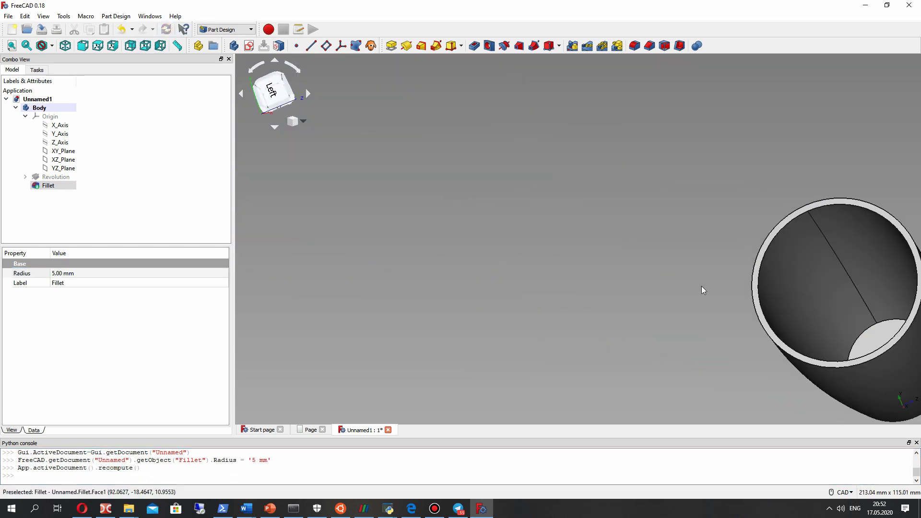
left_click(865, 335)
left_click(633, 45)
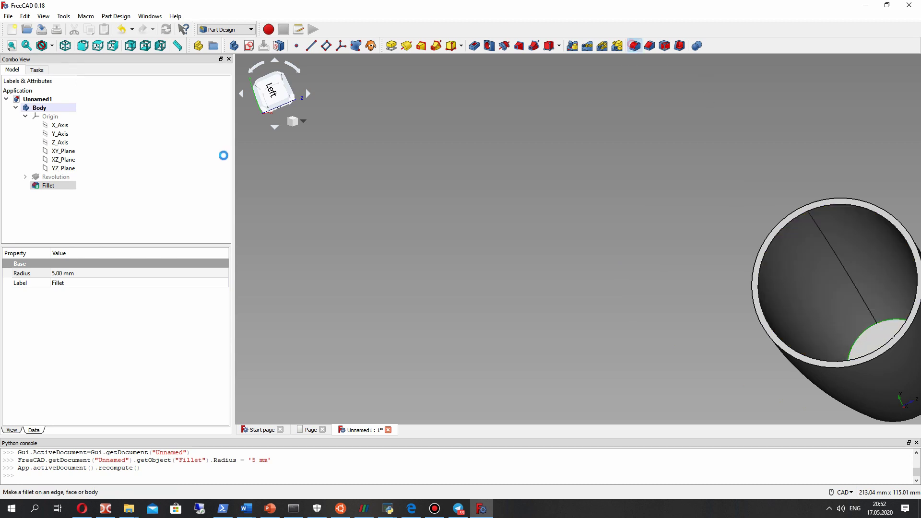
type("5")
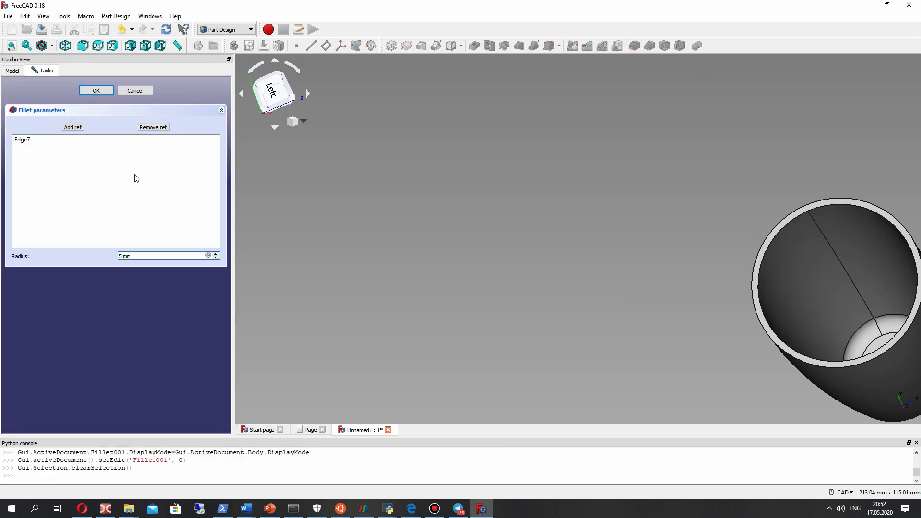
left_click(96, 90)
Step: Fillet the inner and outer edges of the glass's open rim with a 0.8 mm radius
scroll(854, 292, "down", 5)
middle_click_drag(862, 312, 624, 275)
scroll(609, 278, "up", 3)
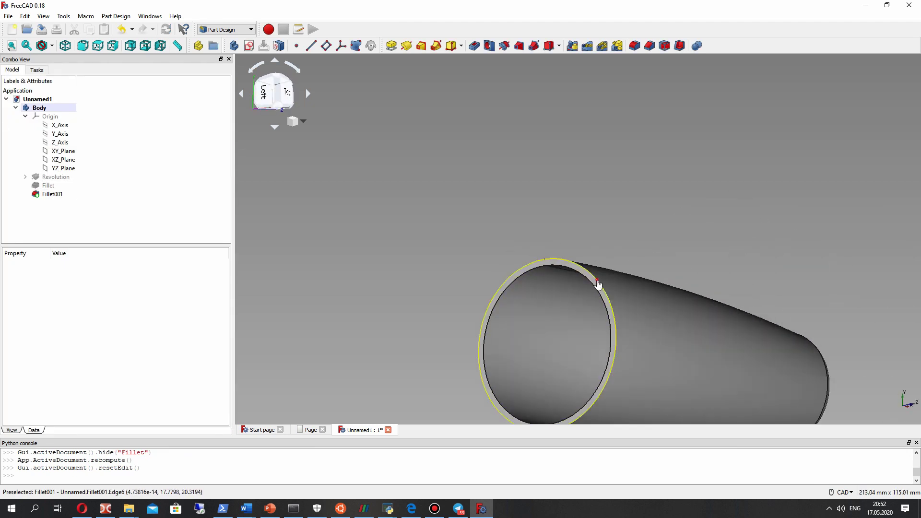
left_click(593, 290)
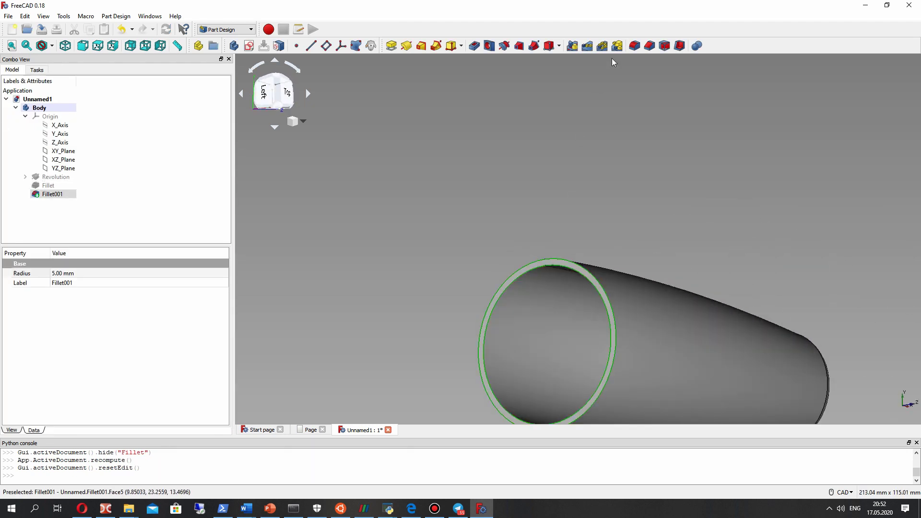
left_click(634, 45)
type("0.")
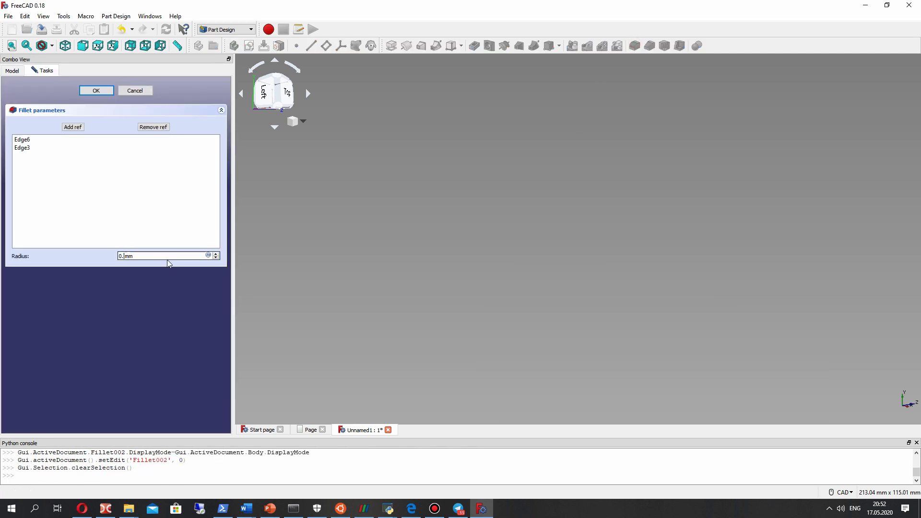
type("8")
Step: Inspect the finished glass from several angles, including its rim and outer wall, and review the rim fillet's properties
scroll(588, 324, "down", 3)
middle_click_drag(588, 324, 674, 285)
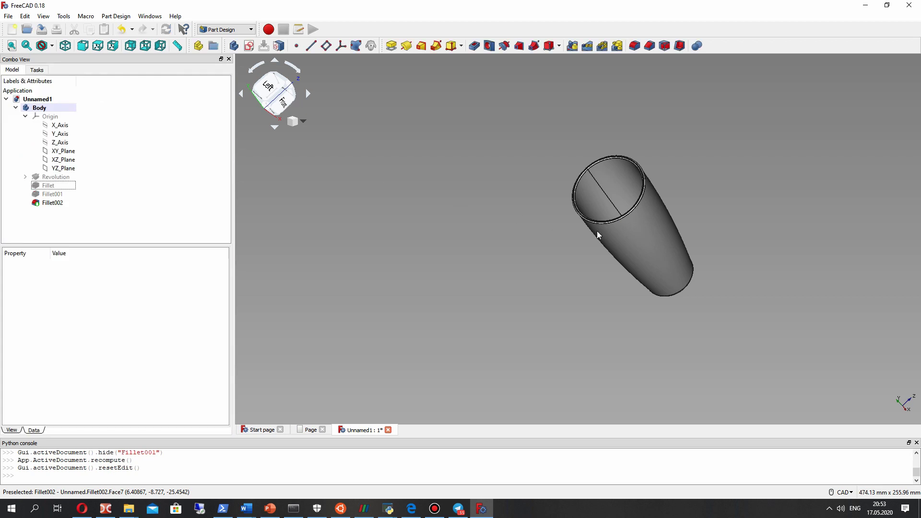
left_click(48, 203)
scroll(562, 225, "down", 4)
left_click(698, 214)
scroll(486, 258, "up", 3)
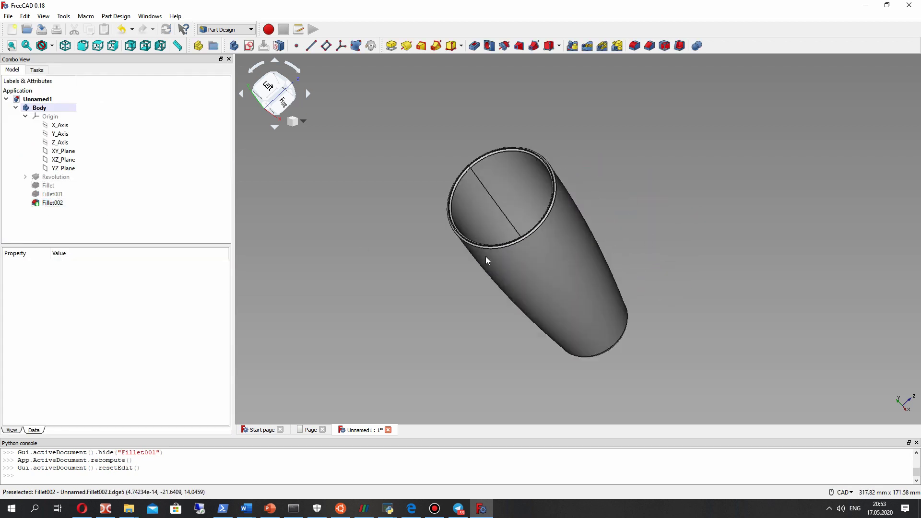
middle_click_drag(486, 258, 500, 238)
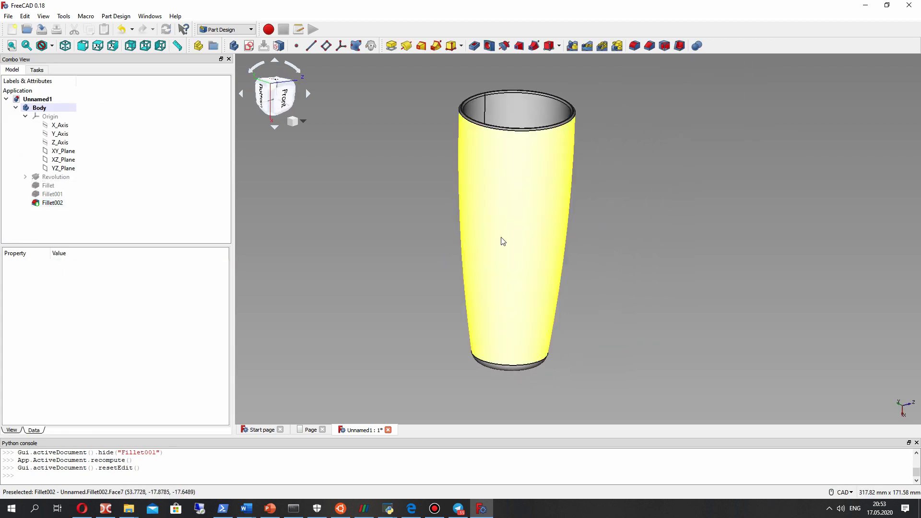
middle_click_drag(596, 251, 637, 235)
left_click(53, 202)
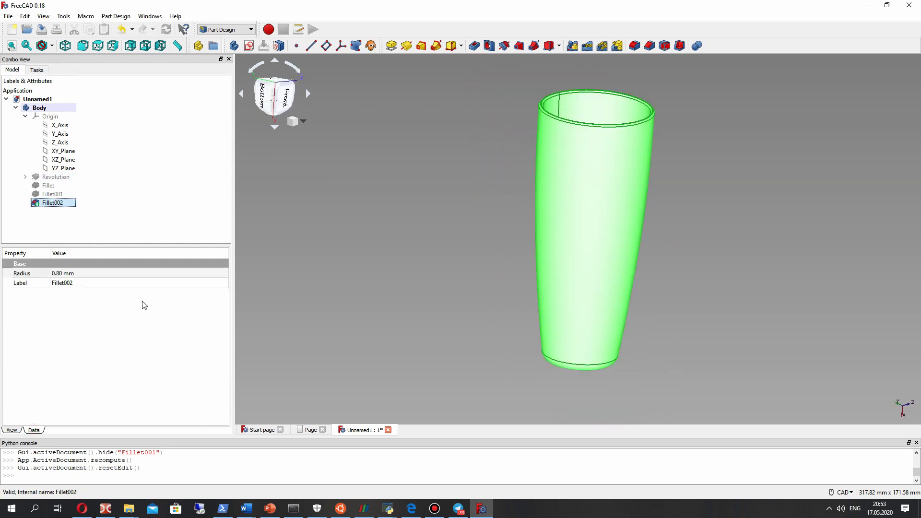
left_click(480, 225)
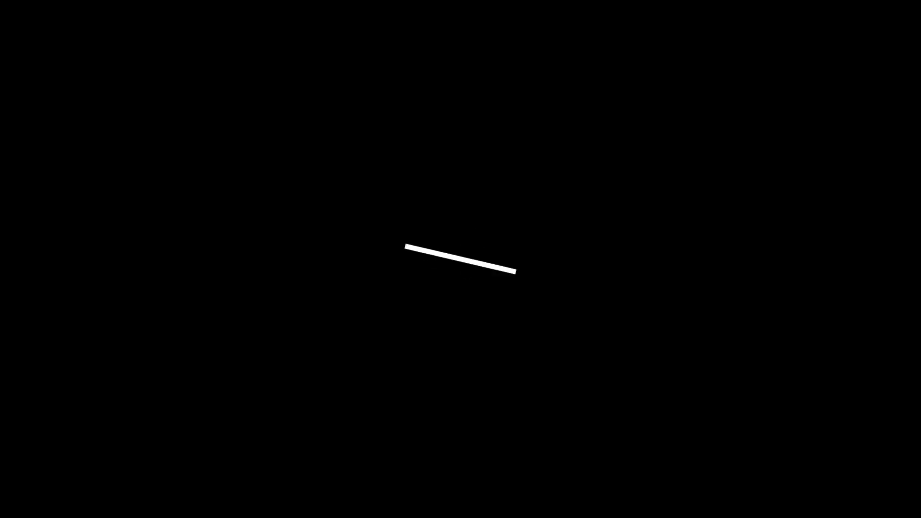